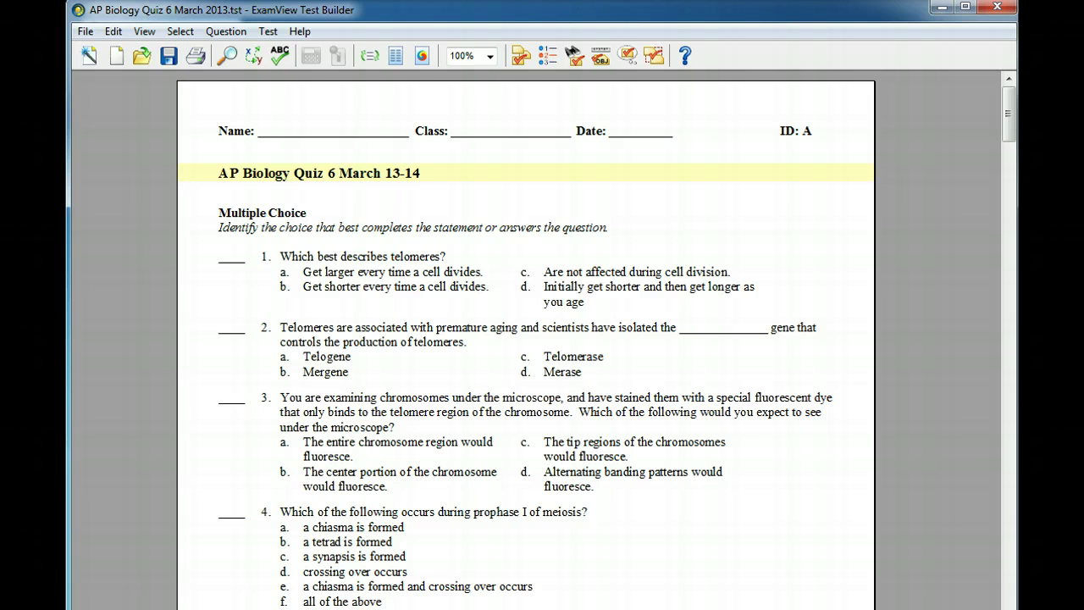
- Export the test in Blackboard 7.1+ format as apbioquiz6sem2 into the Tests folder inside ExamView
{"action": "left_click", "coordinate": [85, 33]}
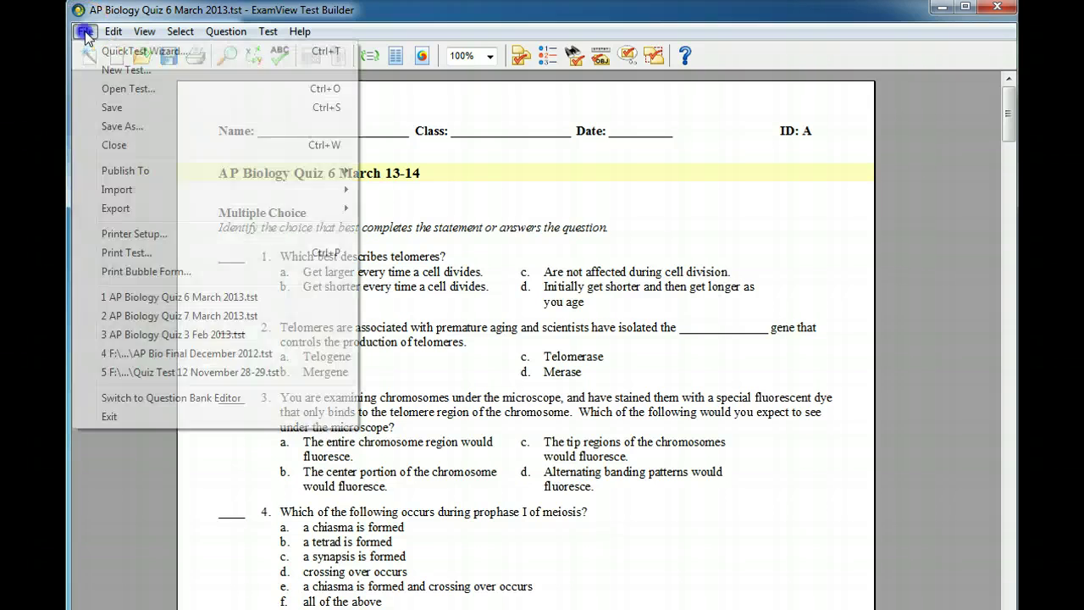
{"action": "left_click", "coordinate": [153, 212]}
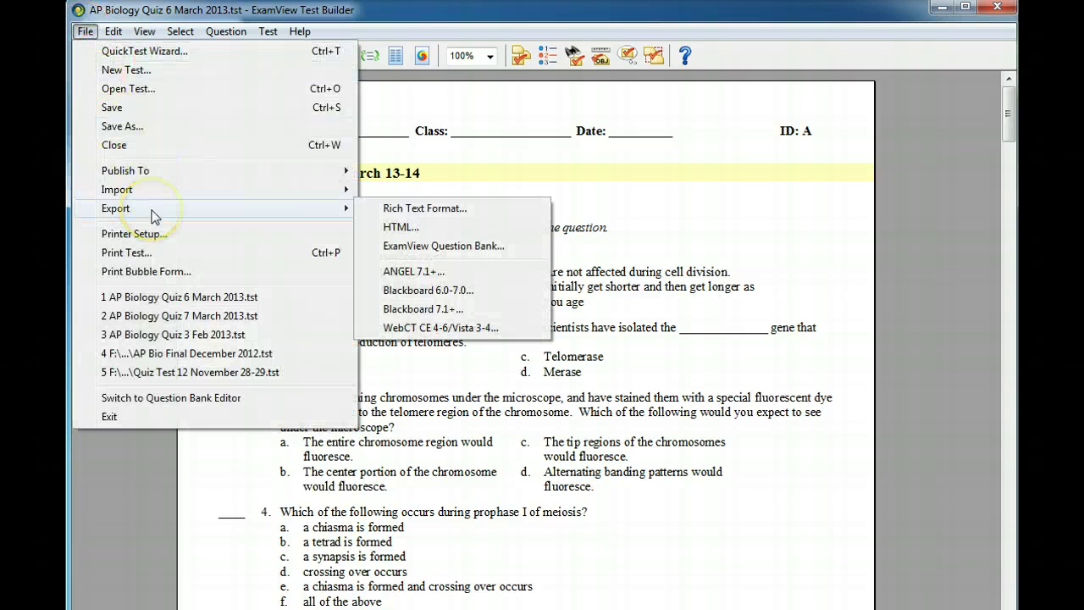
{"action": "left_click", "coordinate": [498, 310]}
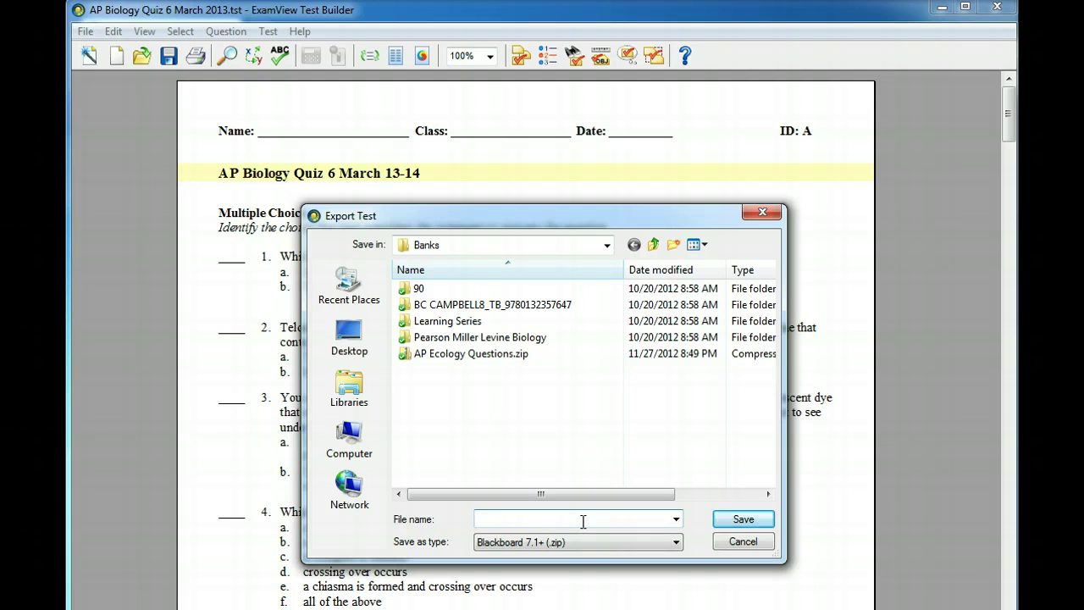
{"action": "type", "text": "apbioquiz6sem2"}
{"action": "left_click", "coordinate": [607, 245]}
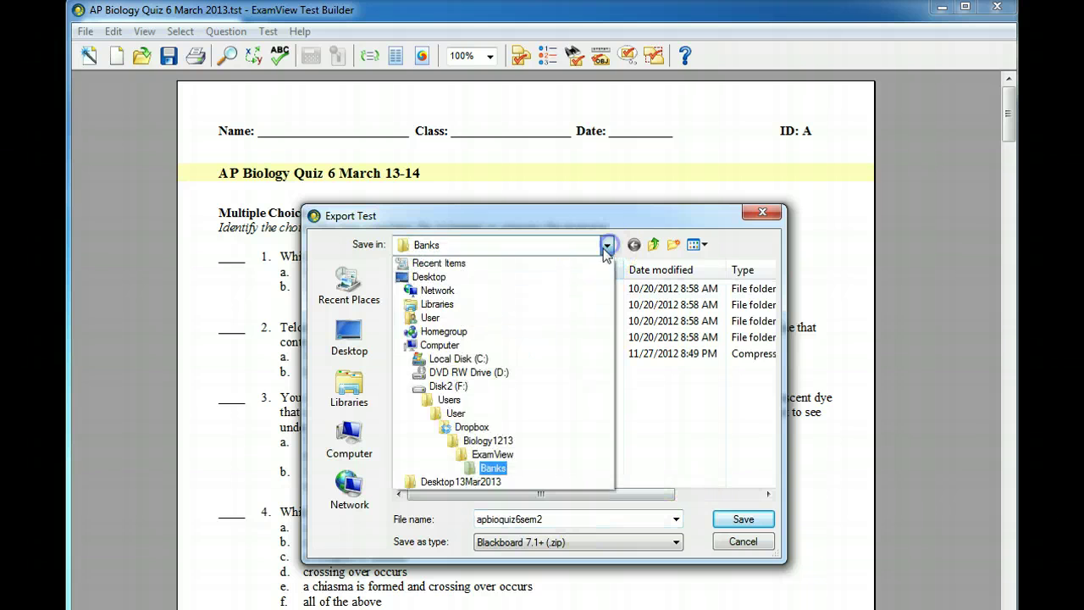
{"action": "left_click", "coordinate": [501, 403]}
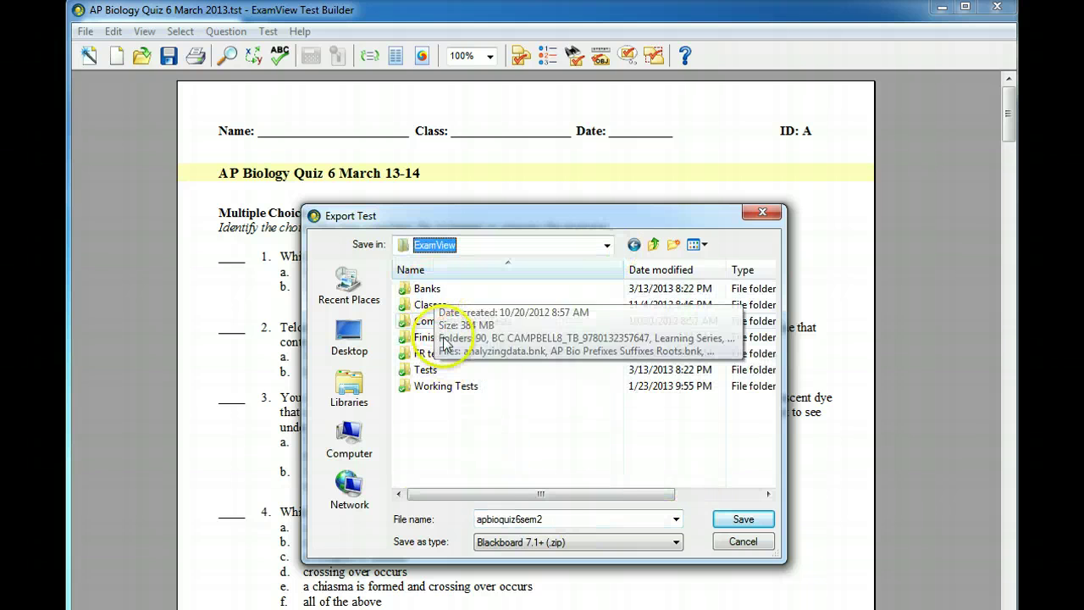
{"action": "double_click", "coordinate": [425, 370]}
{"action": "left_click", "coordinate": [740, 519]}
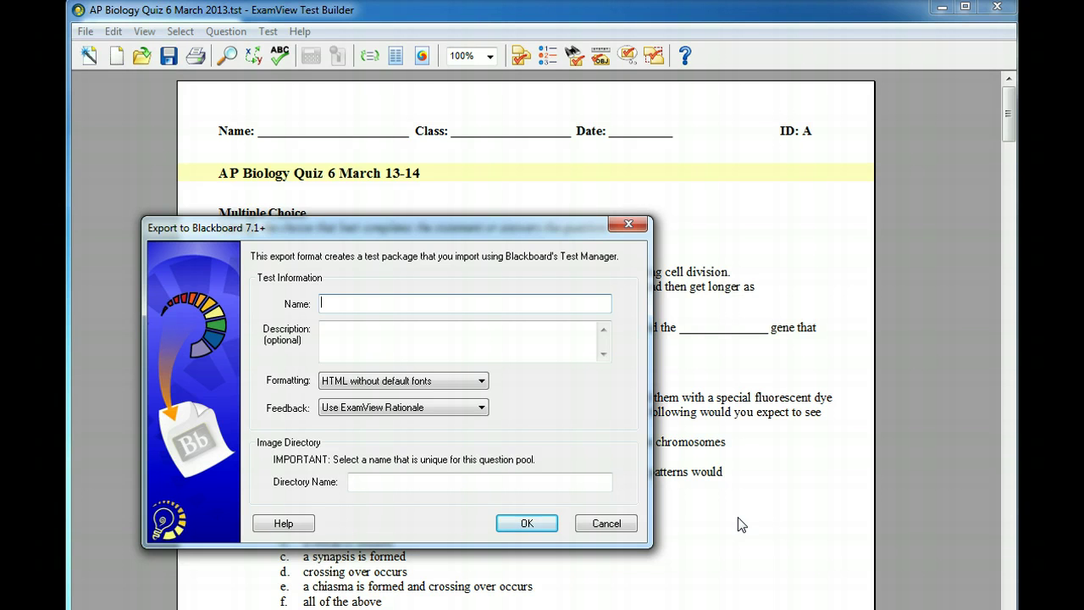
- Set both the test name and the image directory name to apbioquiz6sem2 and complete the Blackboard export
{"action": "type", "text": "apbioquiz6sem2"}
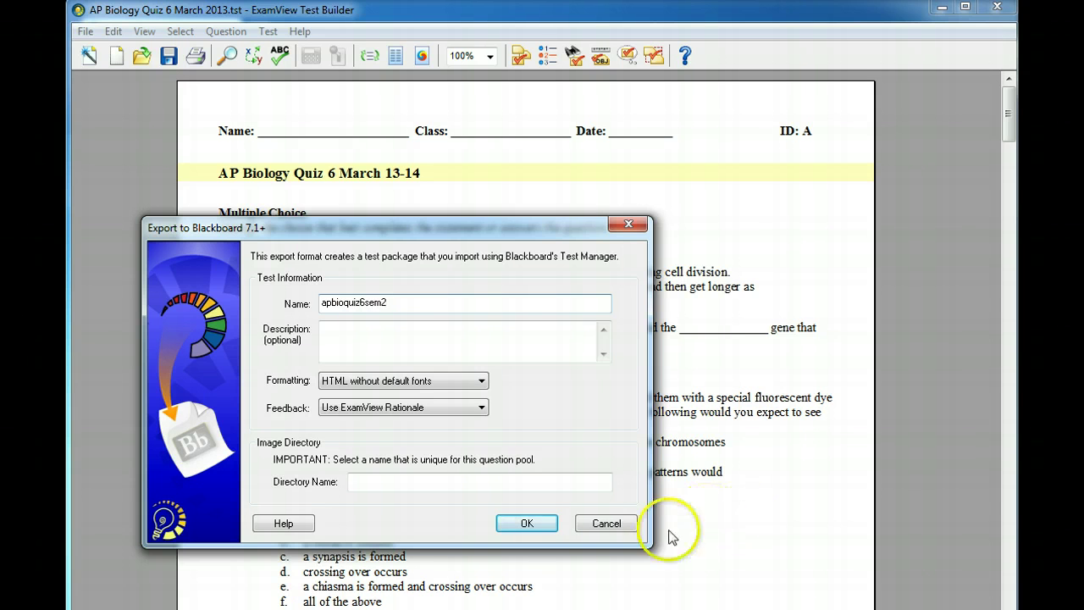
{"action": "left_click", "coordinate": [475, 481]}
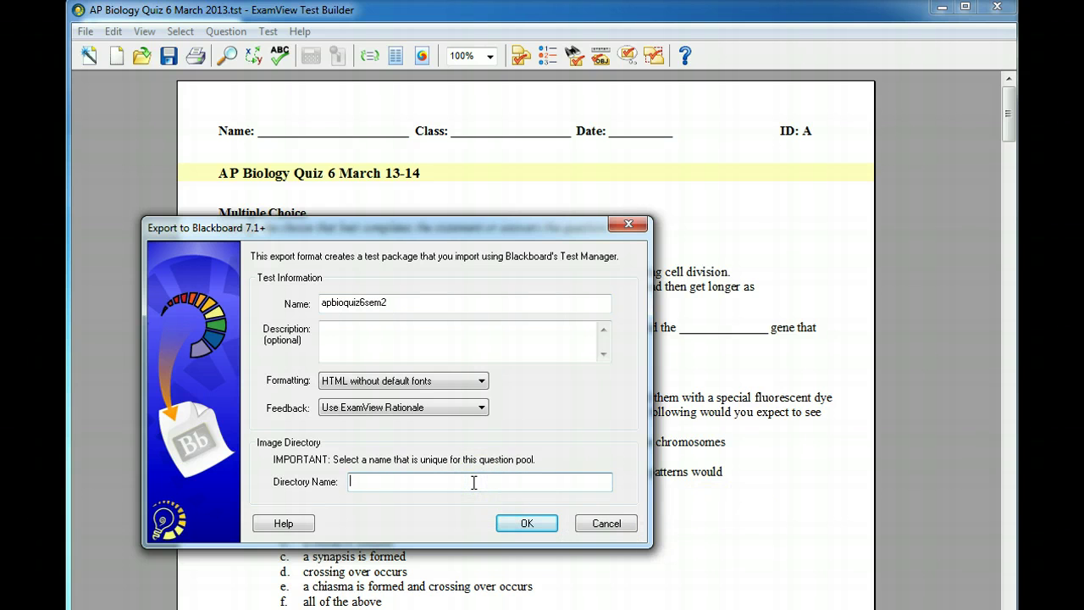
{"action": "type", "text": "apbioquiz6sem2"}
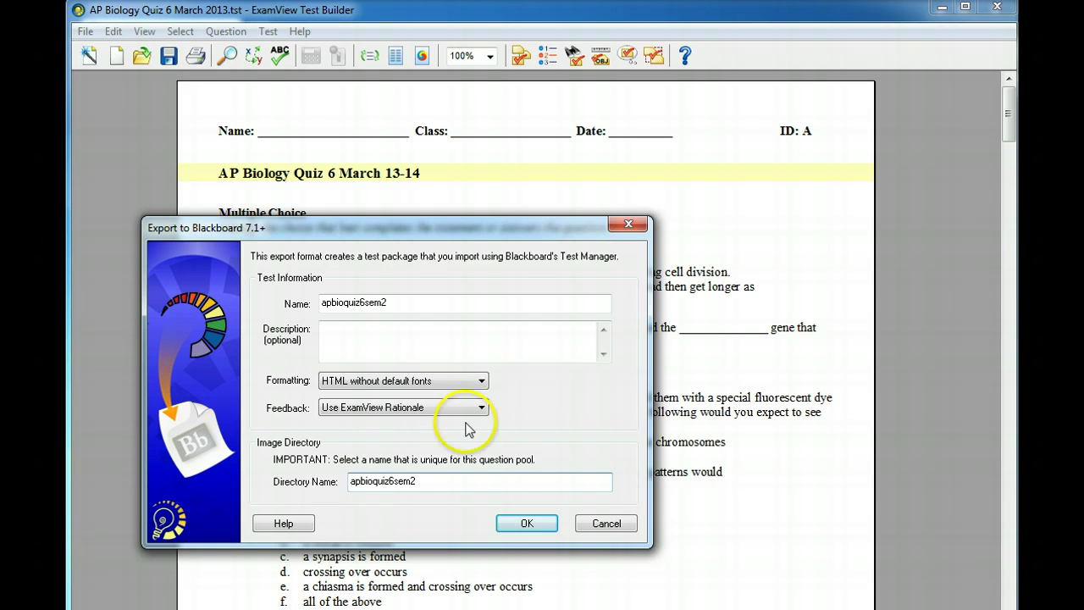
{"action": "left_click", "coordinate": [525, 523]}
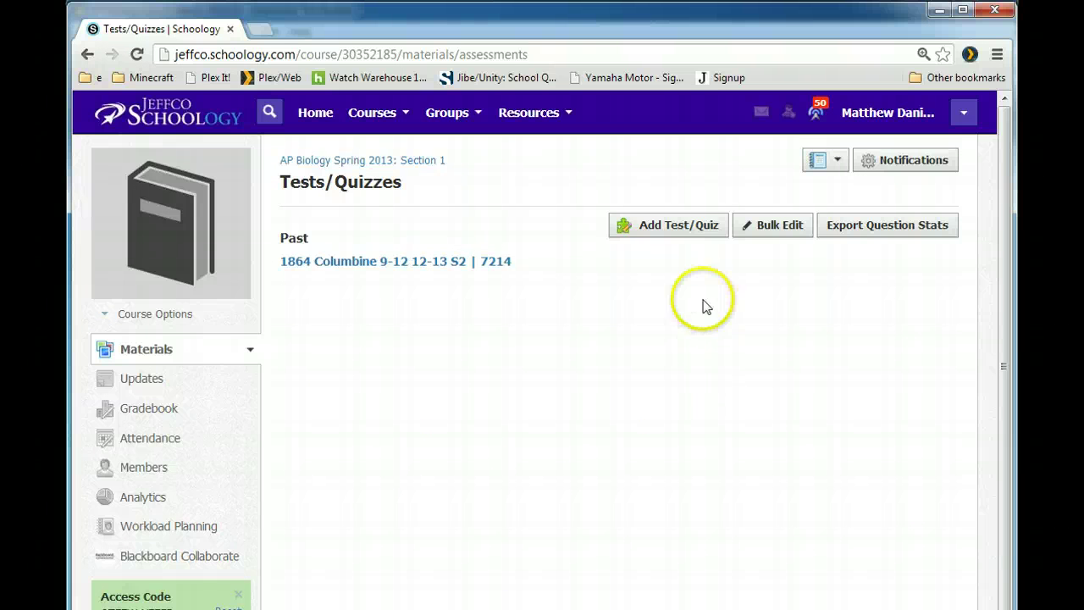
- In the Schoology course's Tests/Quizzes page, start a new test/quiz named "AP Biology Quiz 6 March 14-15"
{"action": "left_click", "coordinate": [672, 226]}
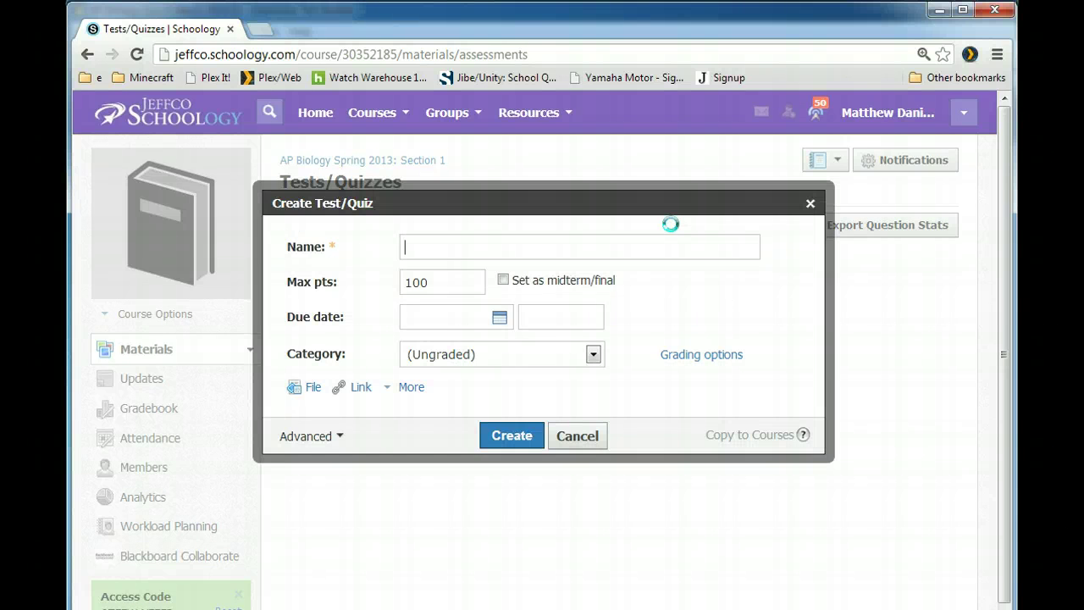
{"action": "type", "text": "AP "}
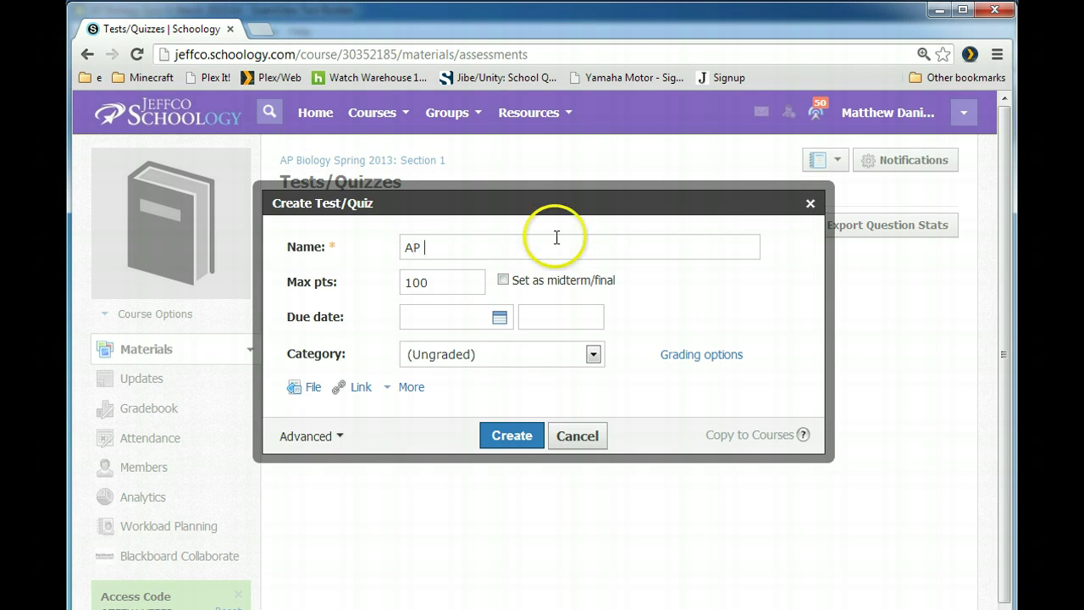
{"action": "type", "text": "Biology Quiz 6 Ma"}
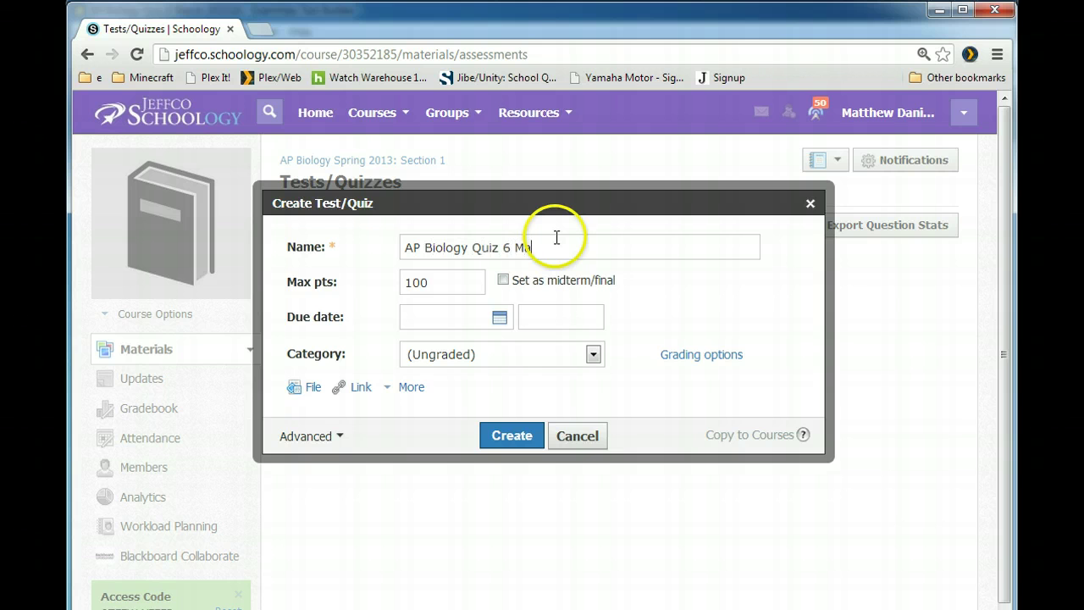
{"action": "type", "text": "rch 14-15"}
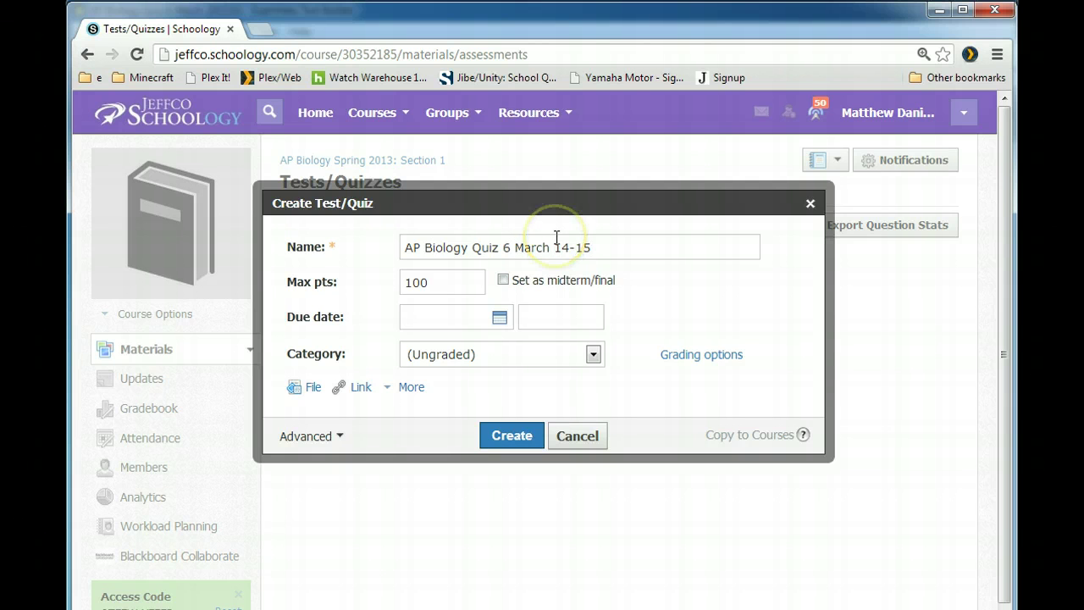
- Set the quiz to 10 max points, due 3/15/13, in the Tests category, and create it
{"action": "left_click", "coordinate": [464, 285]}
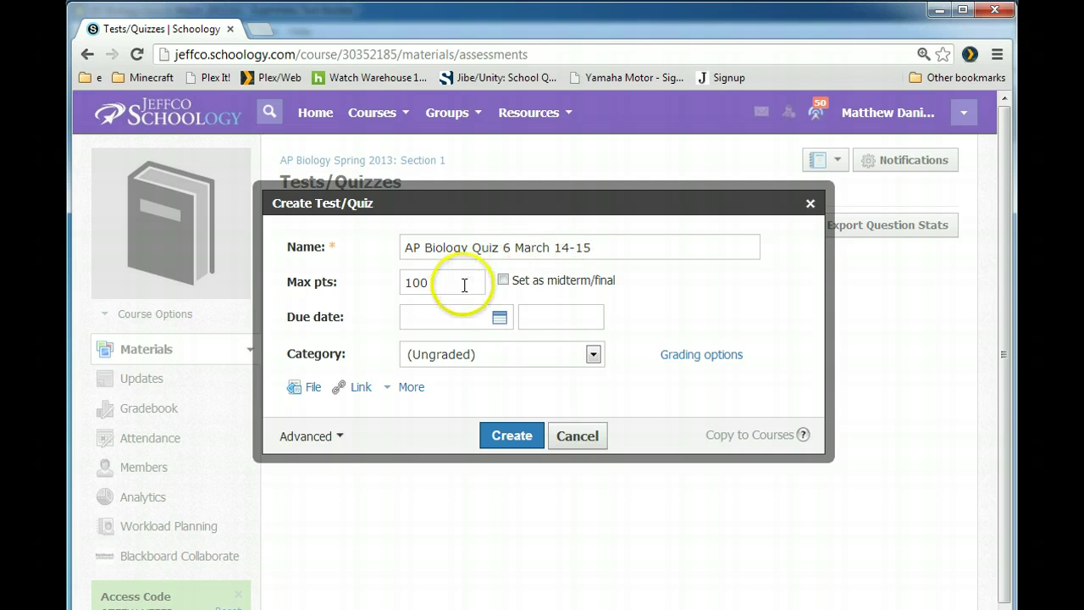
{"action": "left_click", "coordinate": [500, 317]}
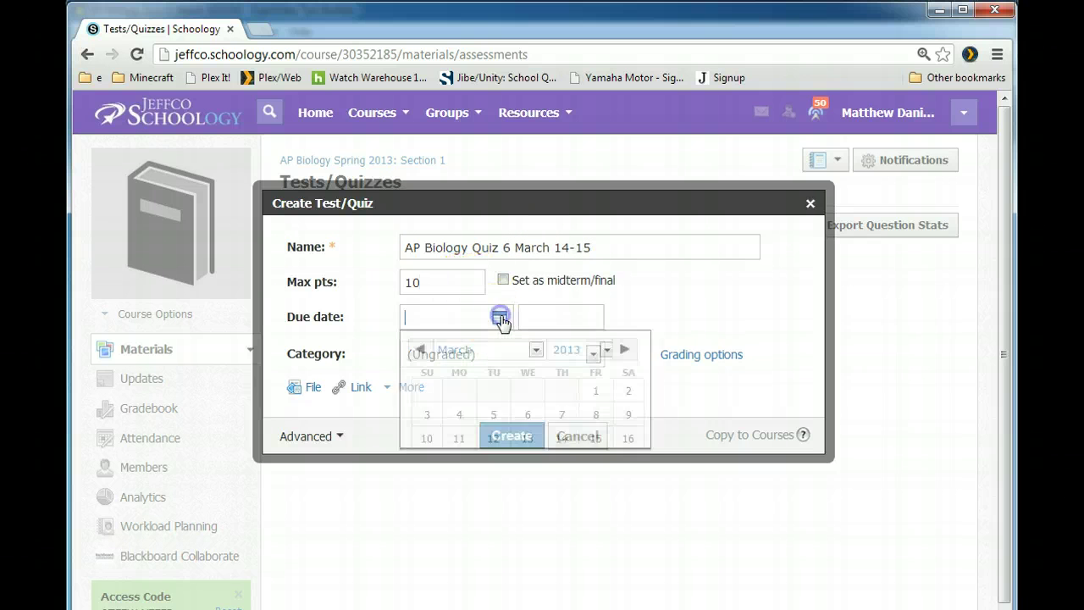
{"action": "left_click", "coordinate": [603, 445]}
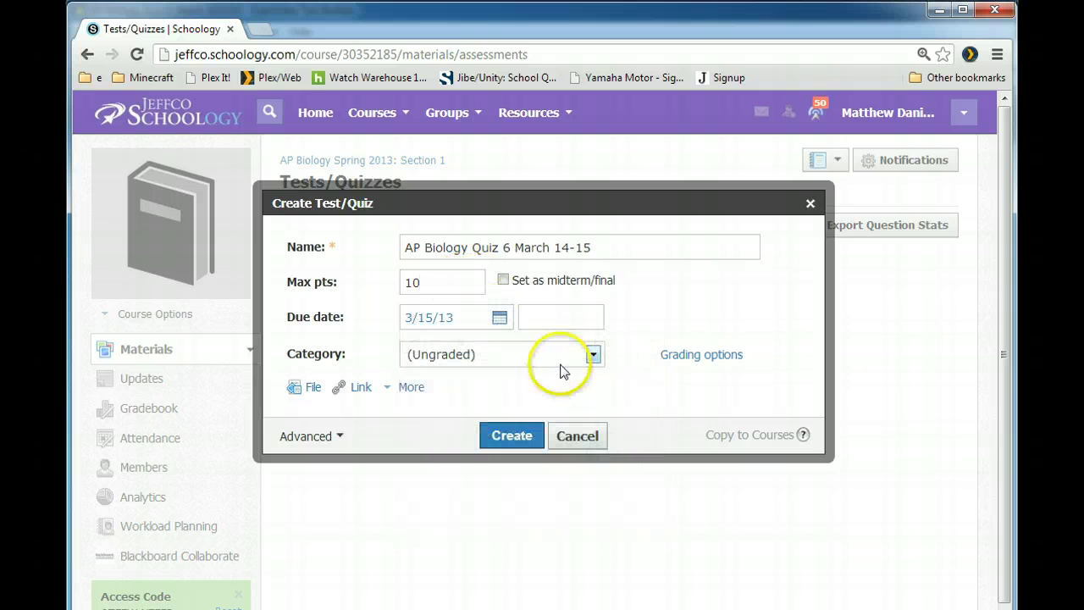
{"action": "left_click", "coordinate": [593, 354]}
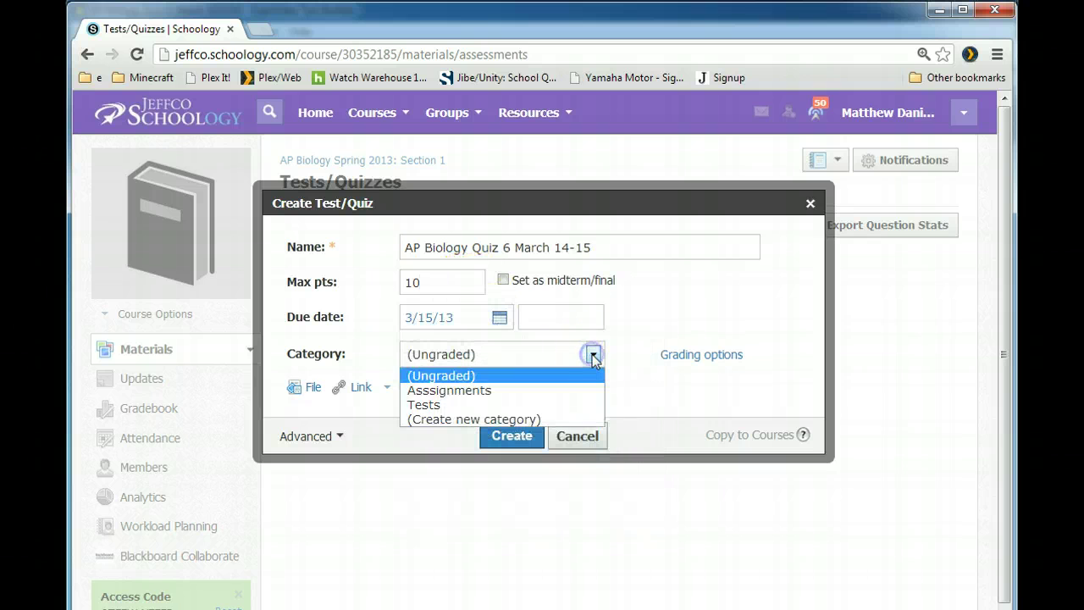
{"action": "left_click", "coordinate": [534, 404]}
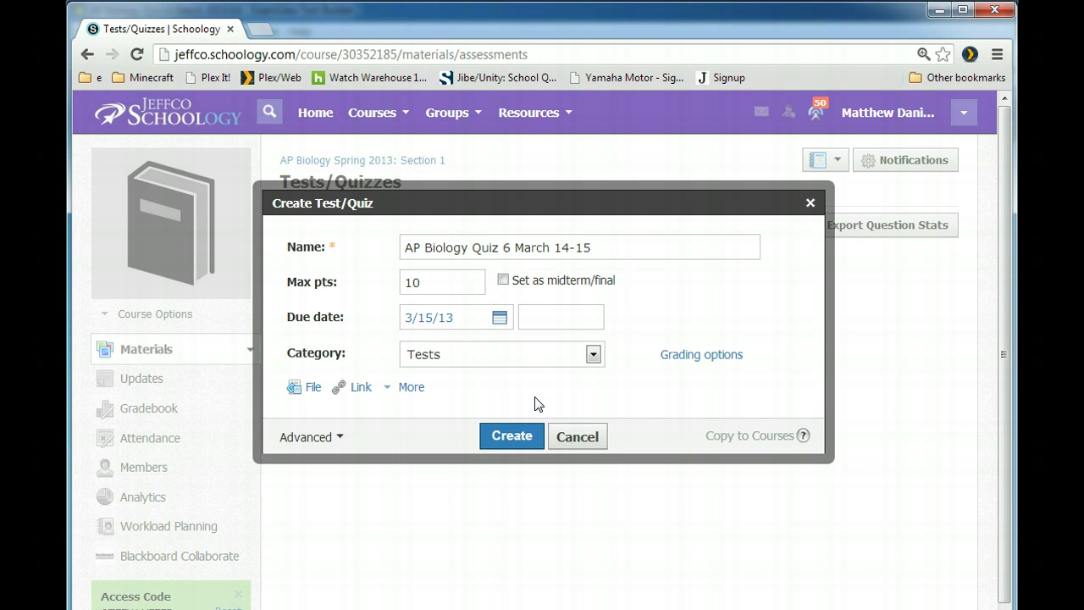
{"action": "left_click", "coordinate": [511, 437]}
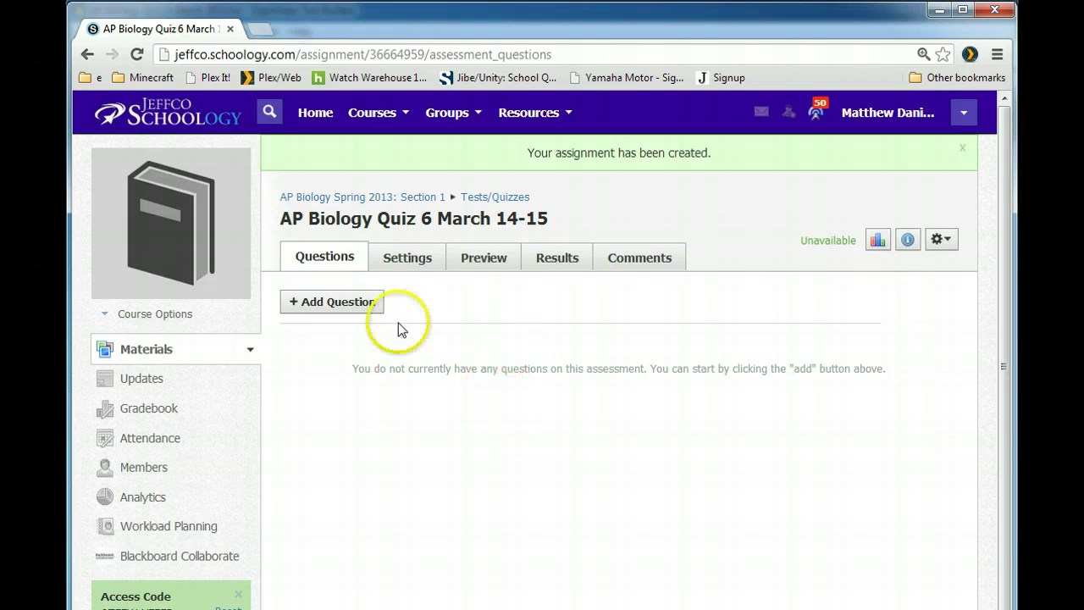
- Start importing a test/quiz into the quiz's questions, using Blackboard 7.1 - 9.0 as the source format
{"action": "left_click", "coordinate": [331, 303]}
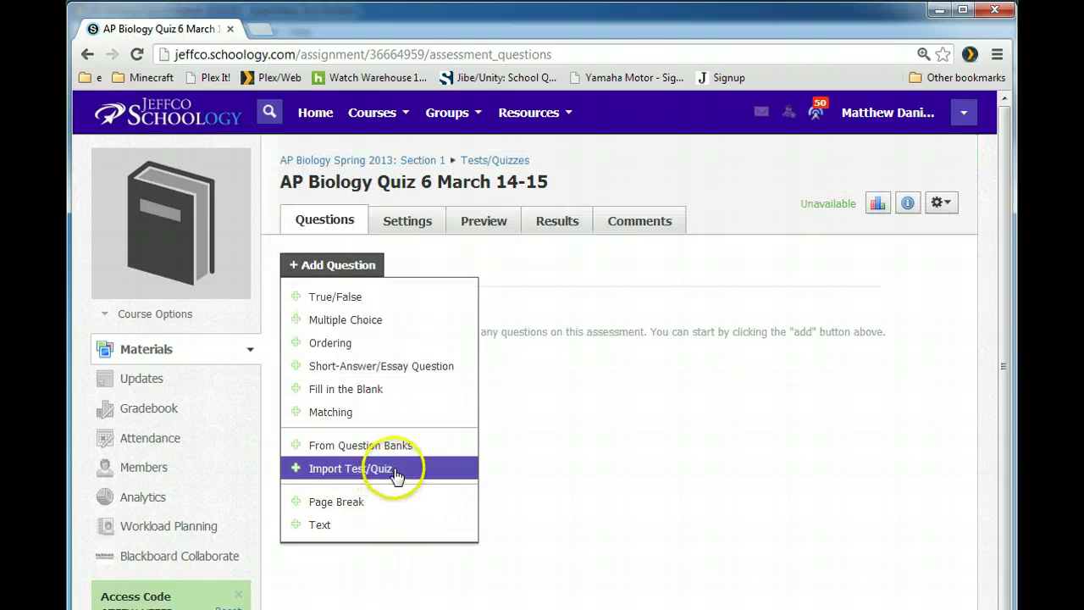
{"action": "left_click", "coordinate": [396, 472]}
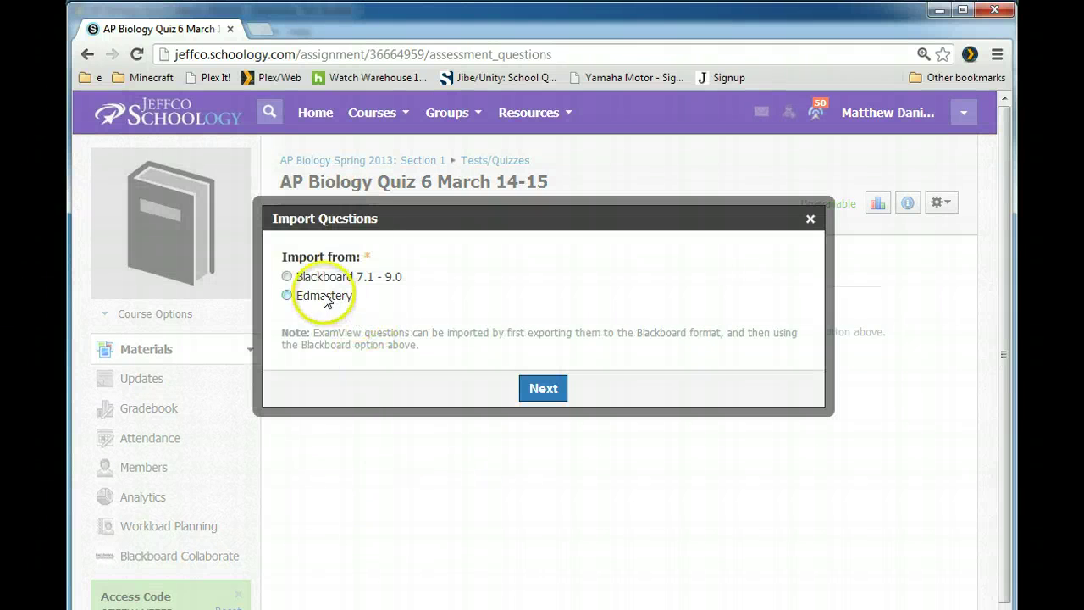
{"action": "left_click", "coordinate": [287, 277]}
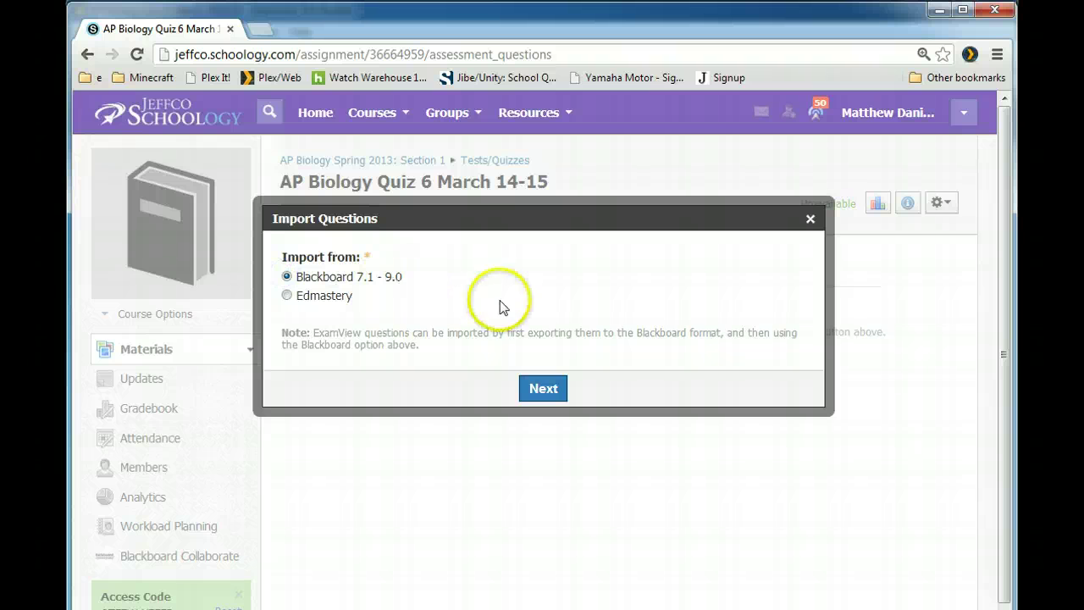
{"action": "left_click", "coordinate": [557, 387]}
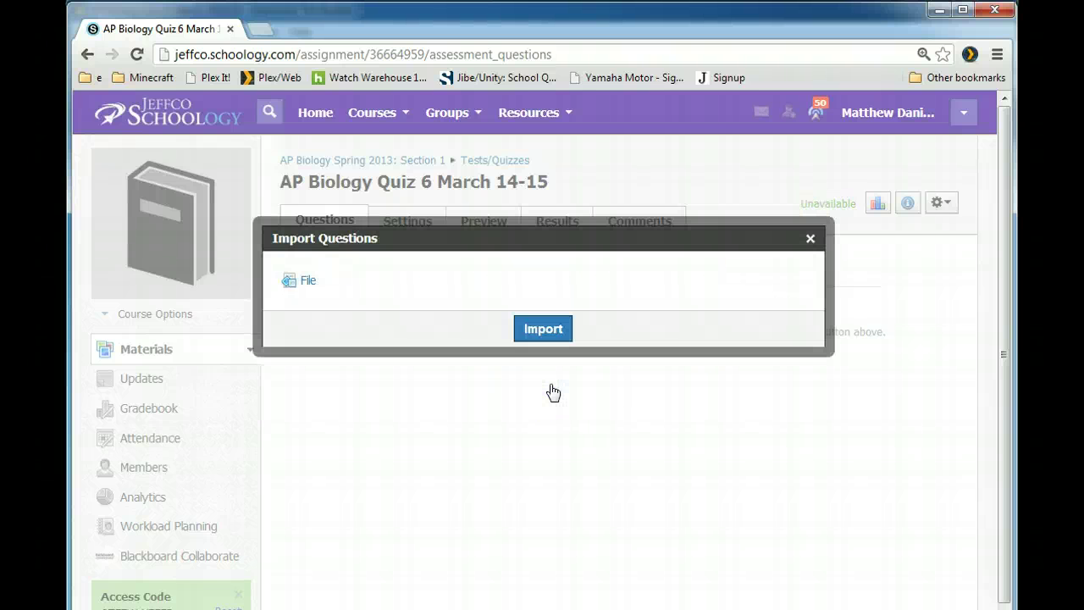
- Attach apbioquiz6sem2.zip from Dropbox > Biology1213 > ExamView > Tests and import its questions
{"action": "left_click", "coordinate": [307, 280]}
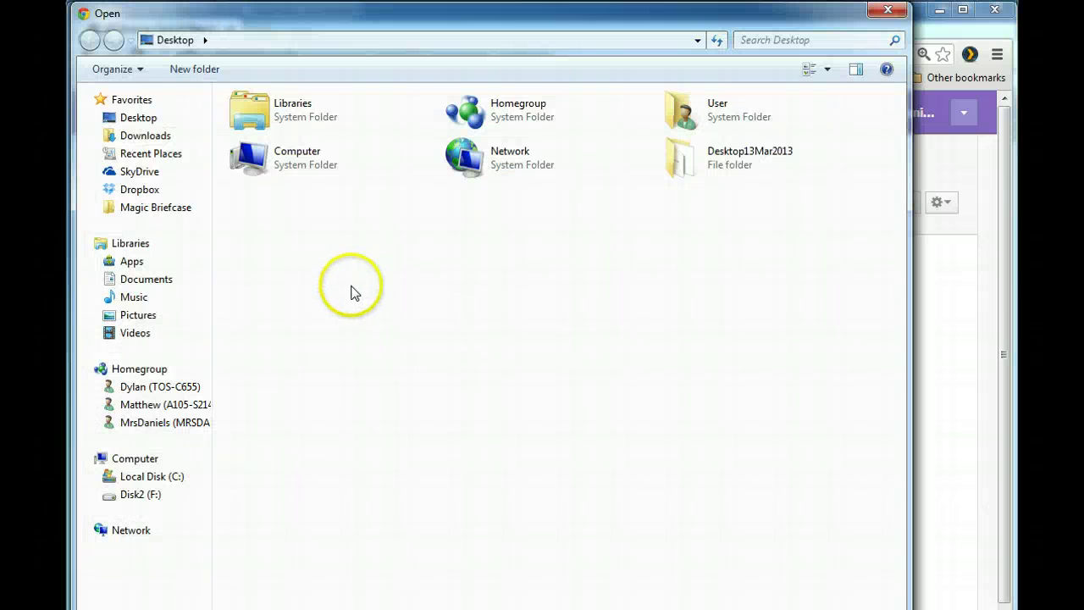
{"action": "left_click", "coordinate": [131, 191]}
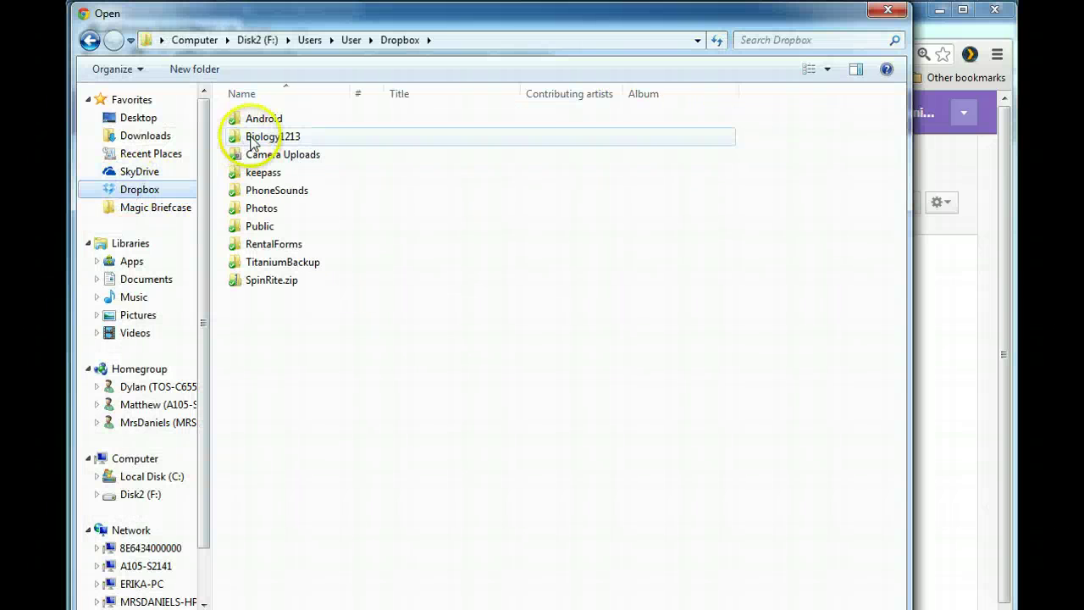
{"action": "double_click", "coordinate": [254, 139]}
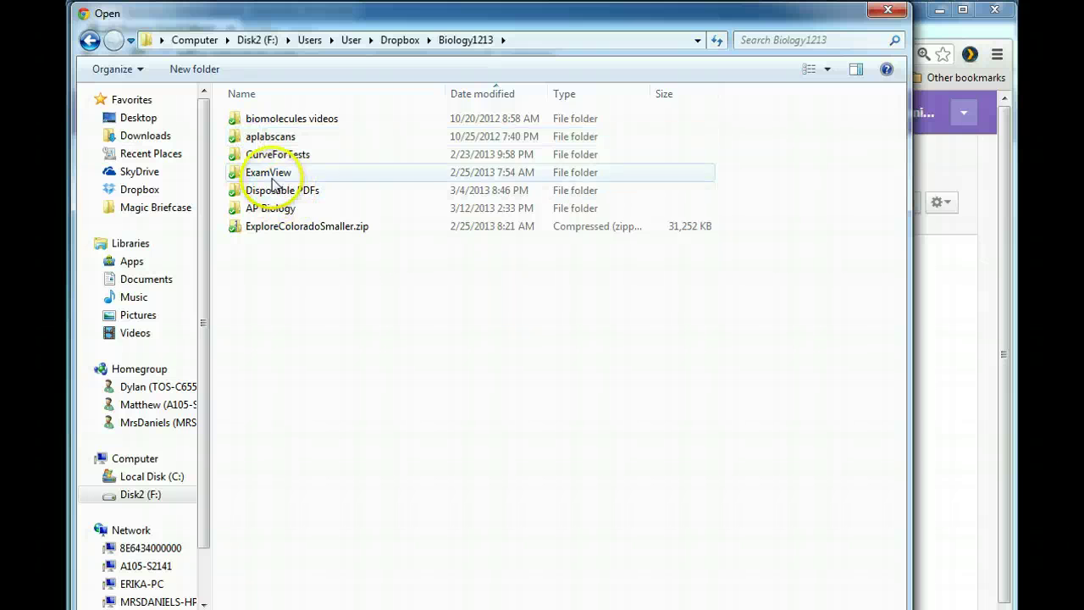
{"action": "double_click", "coordinate": [269, 173]}
{"action": "double_click", "coordinate": [258, 209]}
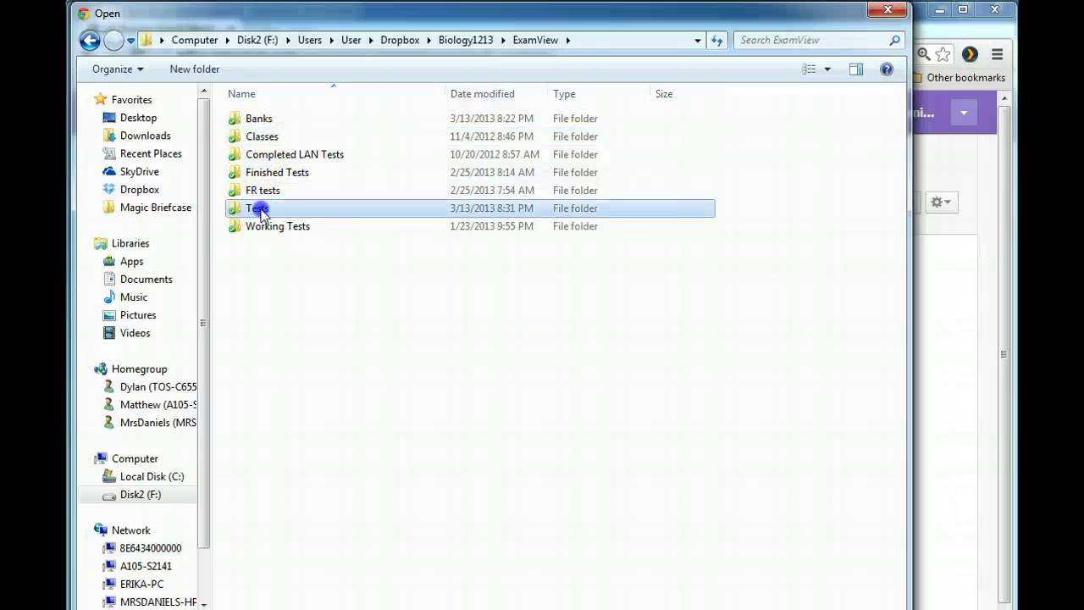
{"action": "left_click", "coordinate": [307, 121]}
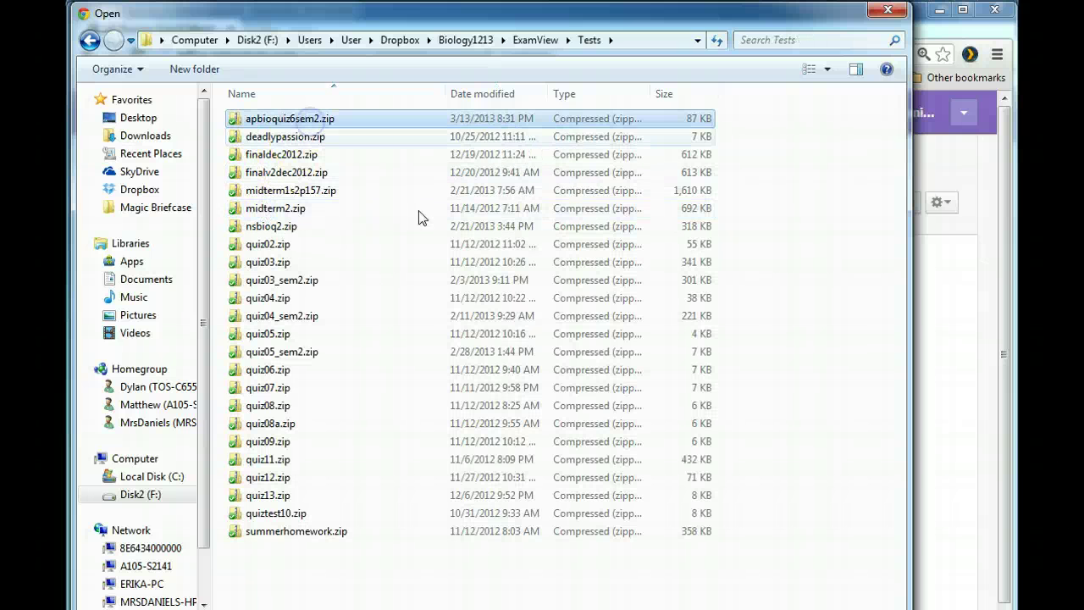
{"action": "key", "text": "Return"}
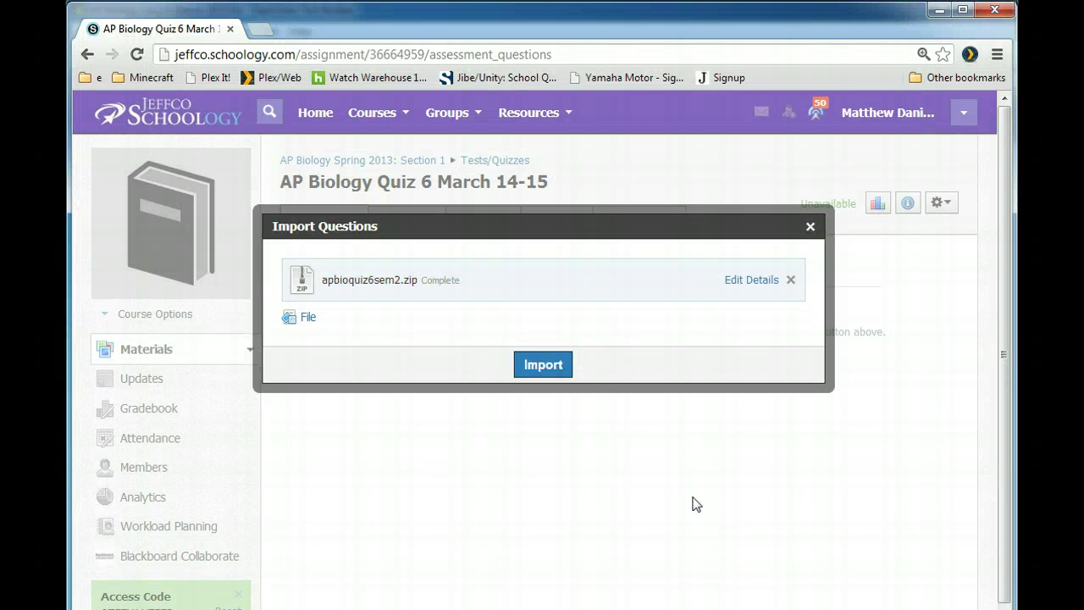
{"action": "left_click", "coordinate": [548, 365]}
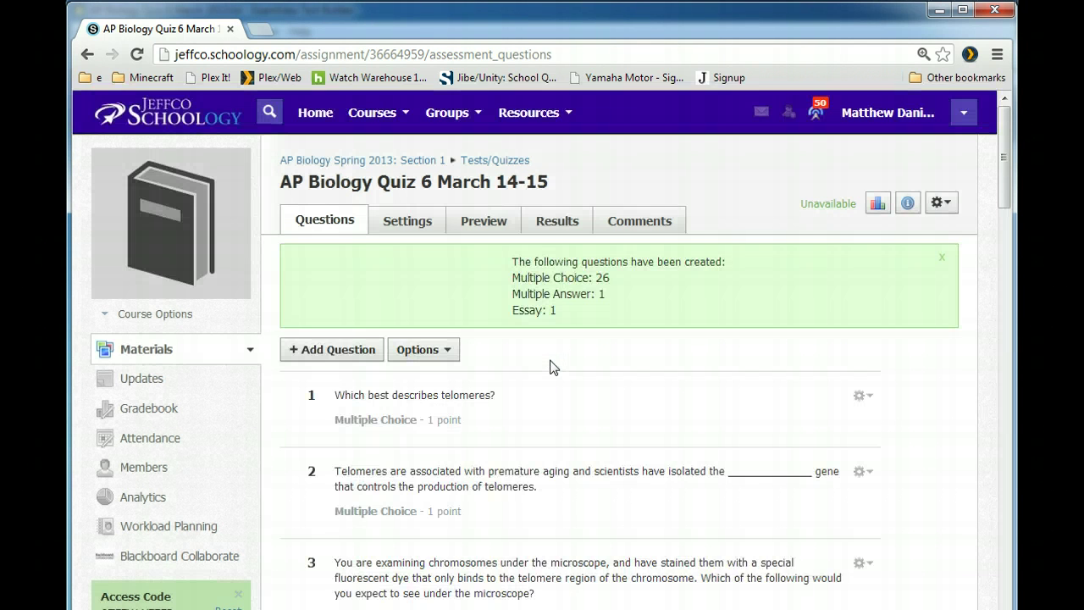
- Review the imported questions in the quiz's question list, checking their wording, types and point values
{"action": "scroll", "coordinate": [550, 367], "scroll_direction": "down", "scroll_amount": 1}
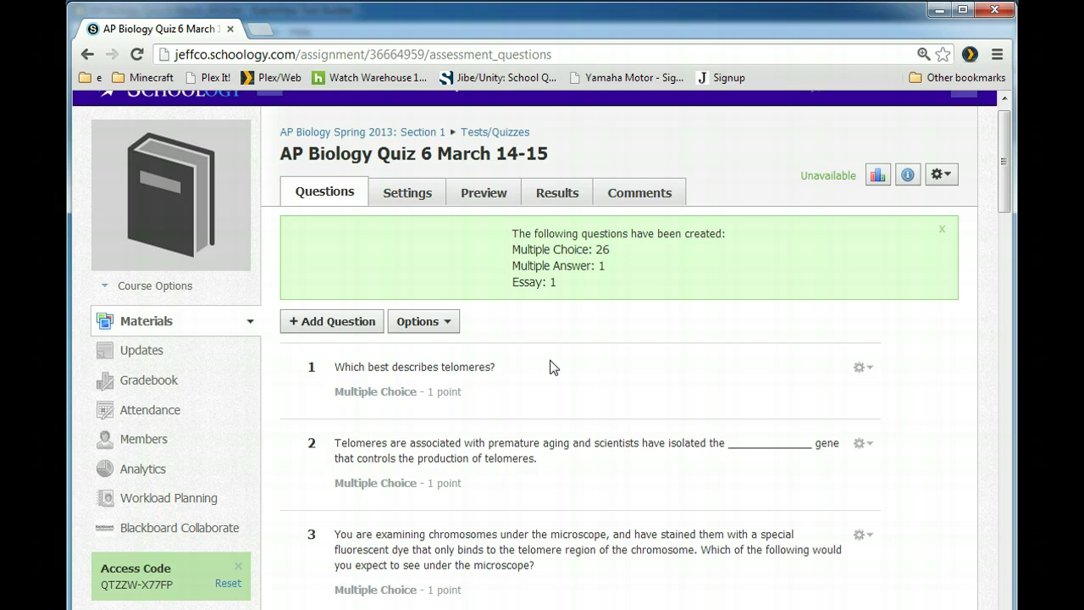
{"action": "left_click", "coordinate": [547, 371]}
{"action": "scroll", "coordinate": [512, 378], "scroll_direction": "down", "scroll_amount": 2}
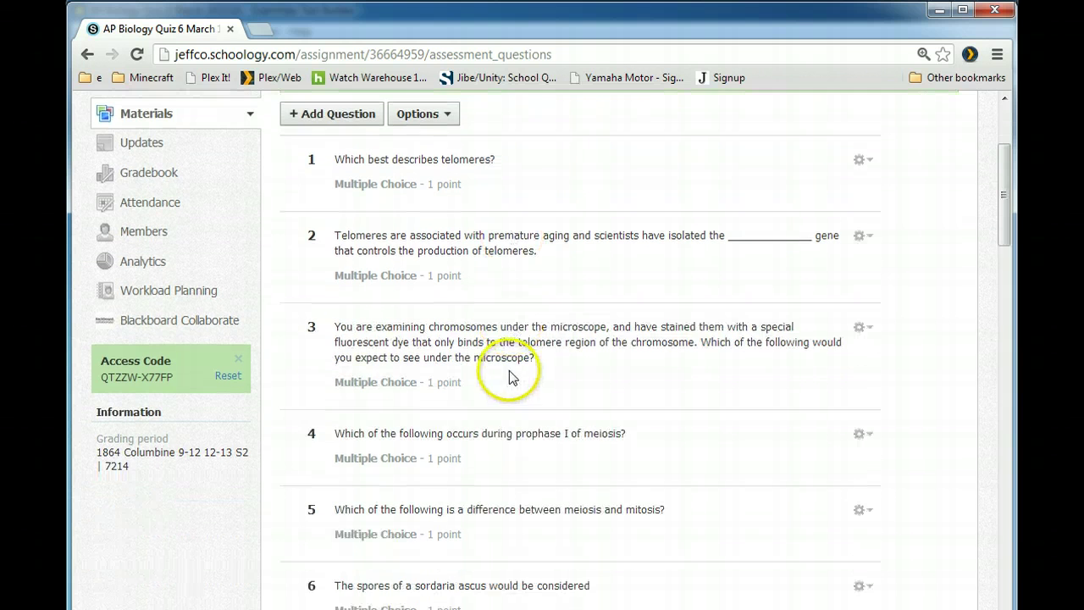
{"action": "scroll", "coordinate": [510, 376], "scroll_direction": "down", "scroll_amount": 1}
{"action": "scroll", "coordinate": [510, 373], "scroll_direction": "up", "scroll_amount": 1}
{"action": "scroll", "coordinate": [511, 370], "scroll_direction": "up", "scroll_amount": 1}
{"action": "scroll", "coordinate": [511, 371], "scroll_direction": "down", "scroll_amount": 1}
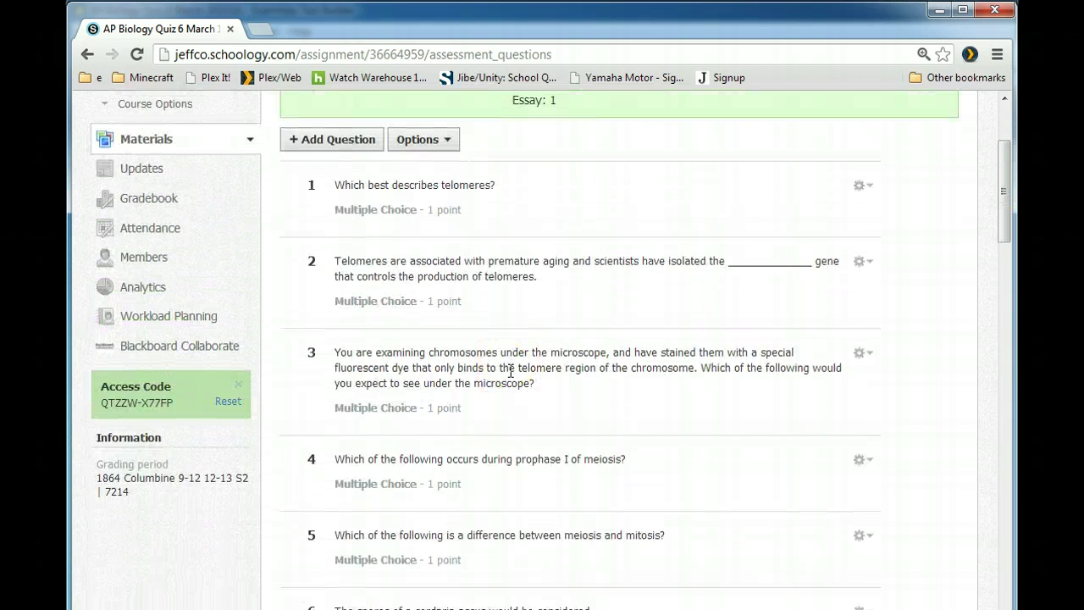
{"action": "scroll", "coordinate": [511, 371], "scroll_direction": "up", "scroll_amount": 3}
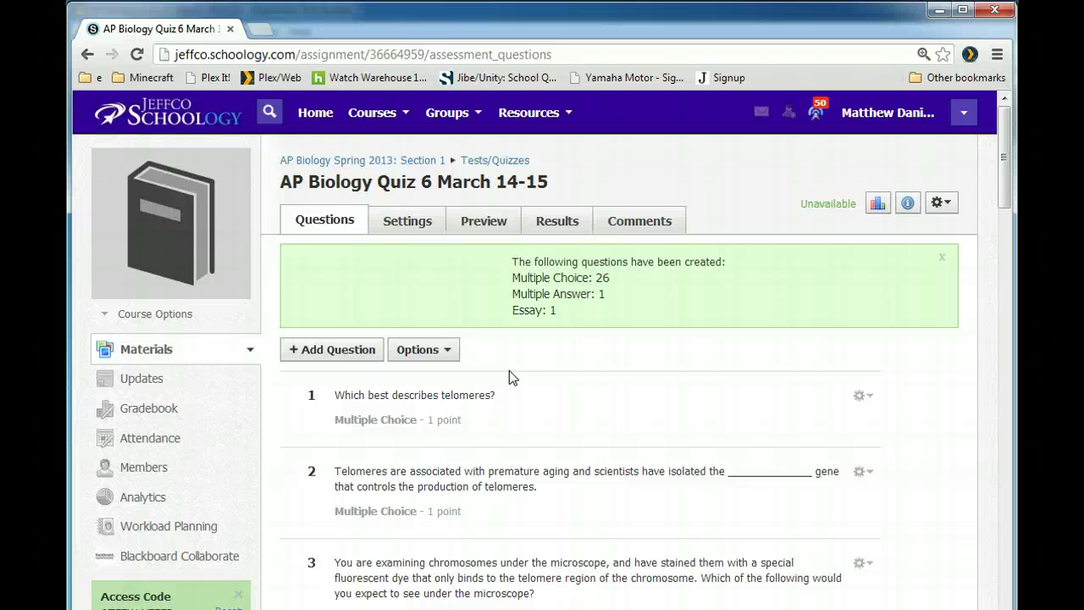
- Open question 27, about karyotypes of the male sex in a 17 year old human, for editing
{"action": "scroll", "coordinate": [509, 370], "scroll_direction": "down", "scroll_amount": 9}
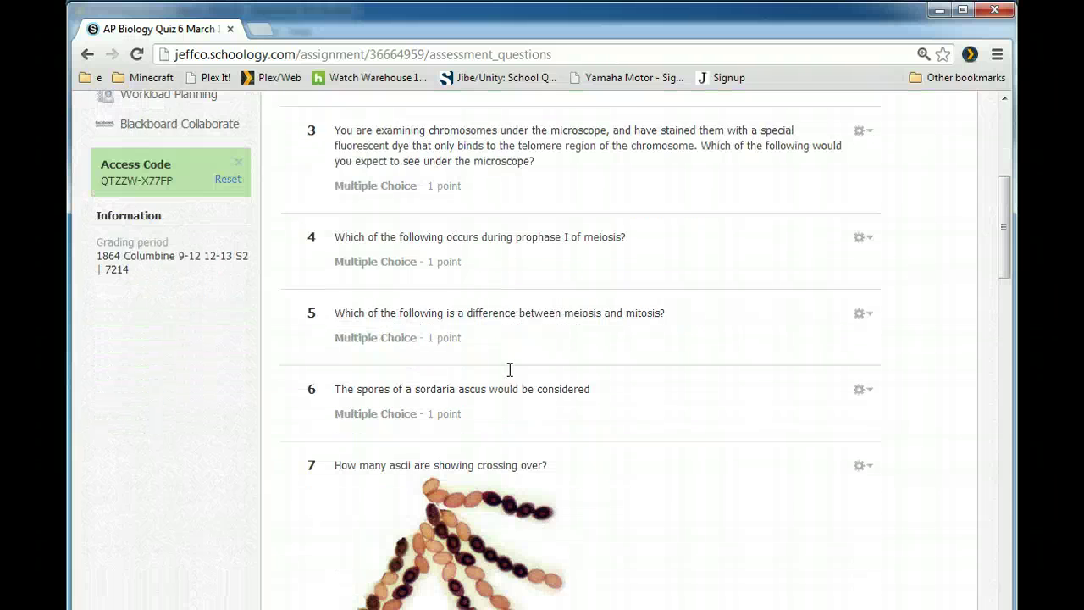
{"action": "scroll", "coordinate": [506, 370], "scroll_direction": "down", "scroll_amount": 4}
{"action": "scroll", "coordinate": [502, 369], "scroll_direction": "down", "scroll_amount": 7}
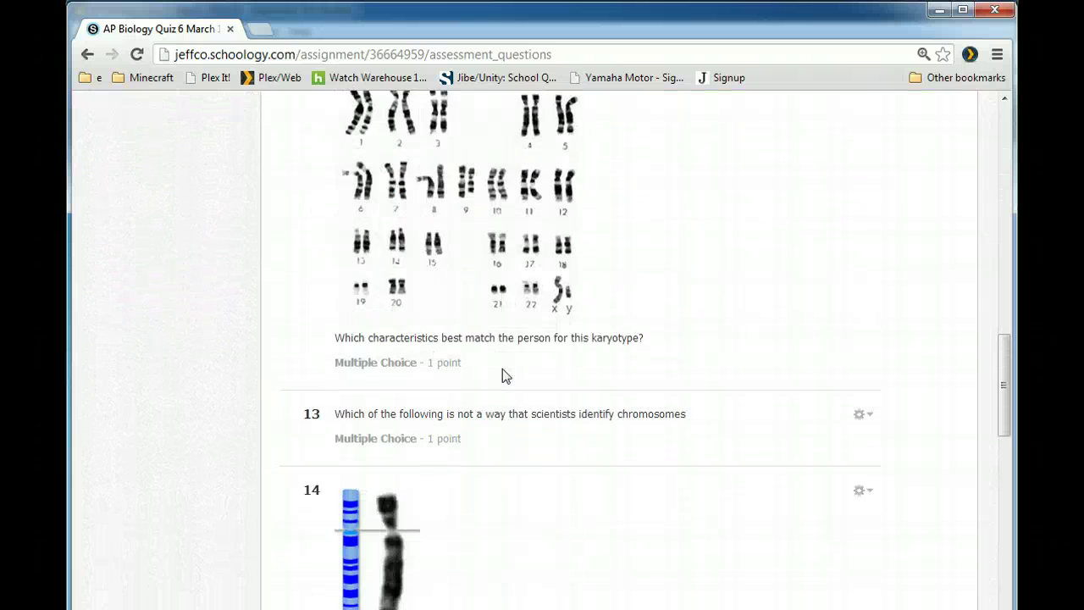
{"action": "scroll", "coordinate": [502, 368], "scroll_direction": "down", "scroll_amount": 13}
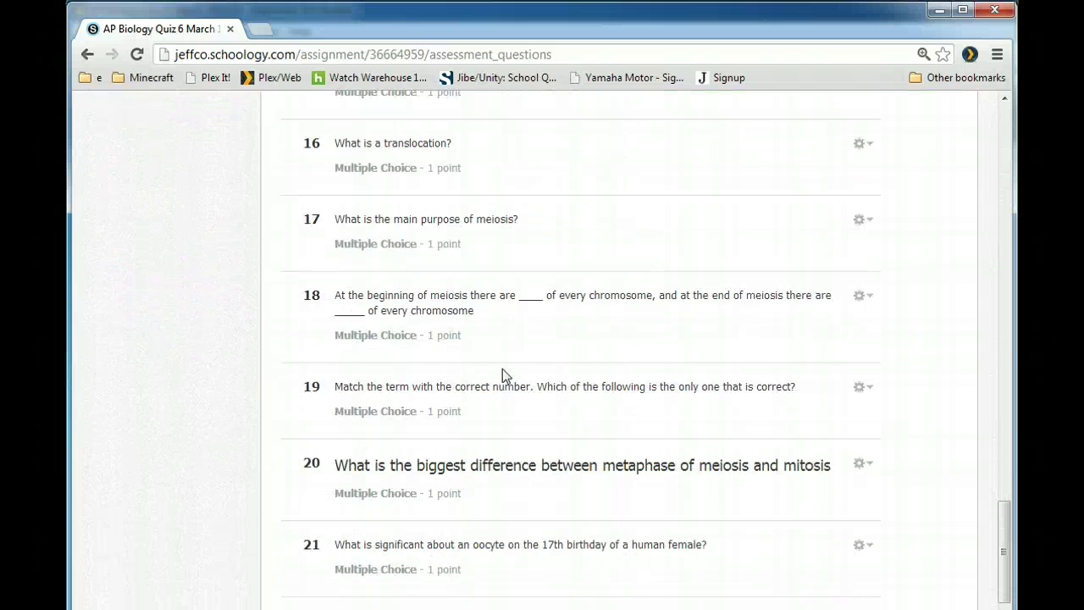
{"action": "scroll", "coordinate": [502, 368], "scroll_direction": "down", "scroll_amount": 5}
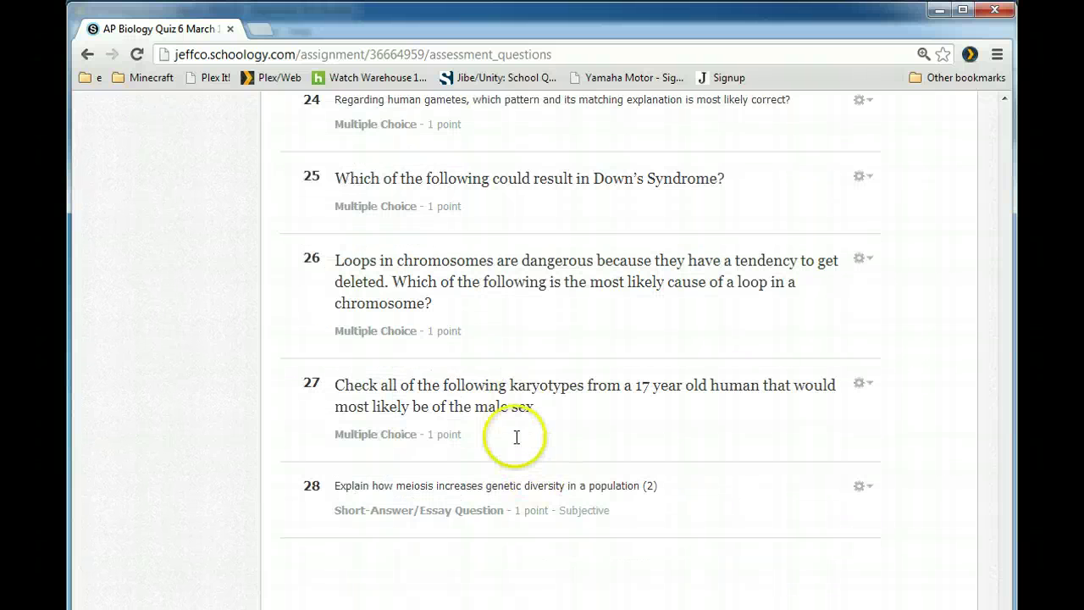
{"action": "scroll", "coordinate": [515, 438], "scroll_direction": "up", "scroll_amount": 1}
{"action": "scroll", "coordinate": [515, 437], "scroll_direction": "down", "scroll_amount": 1}
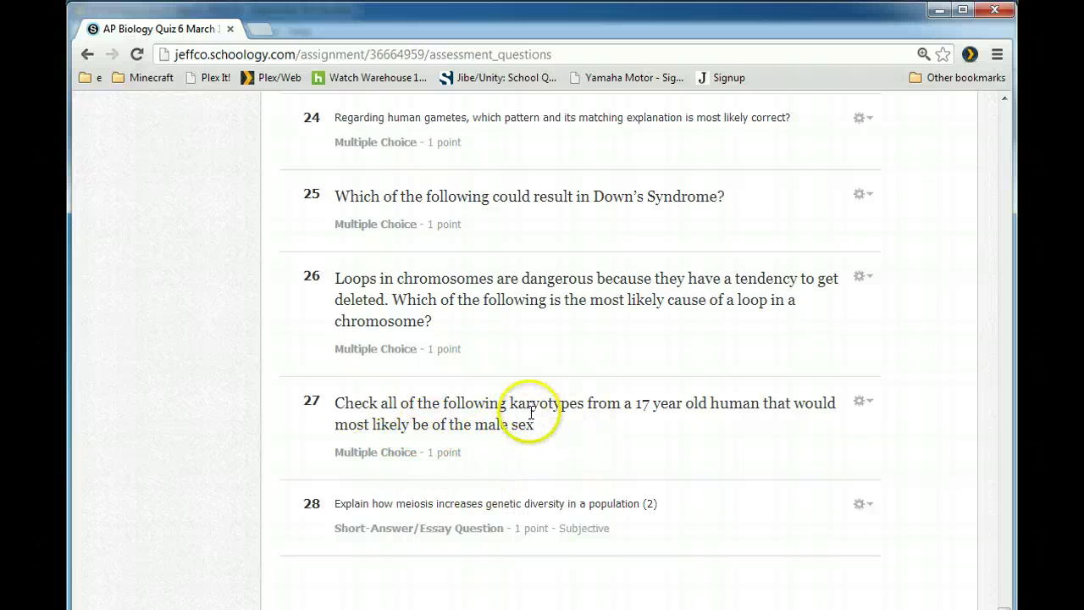
{"action": "left_click", "coordinate": [867, 403]}
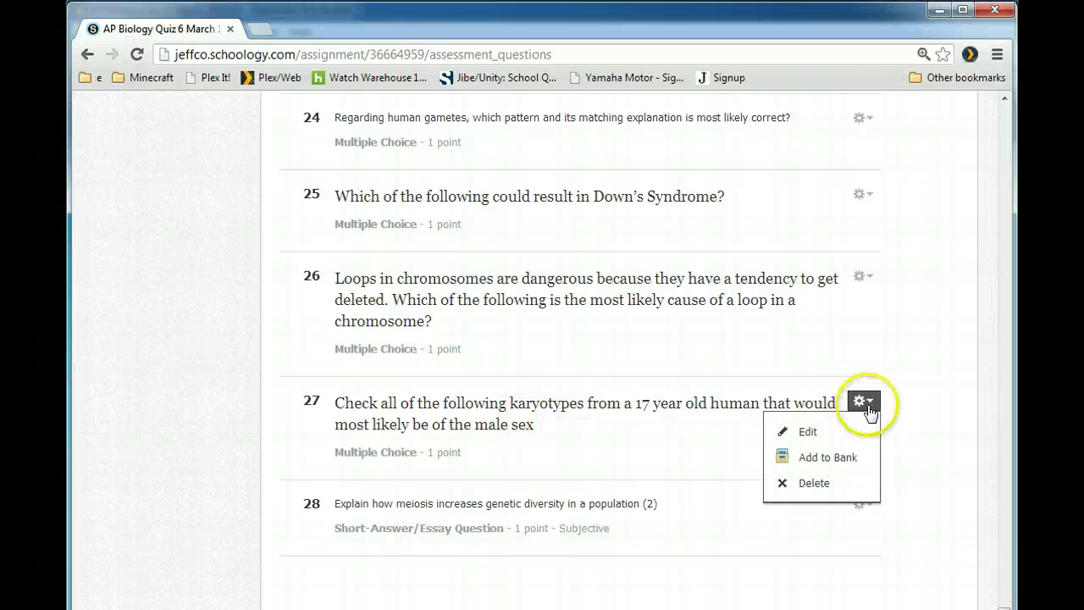
{"action": "left_click", "coordinate": [843, 436]}
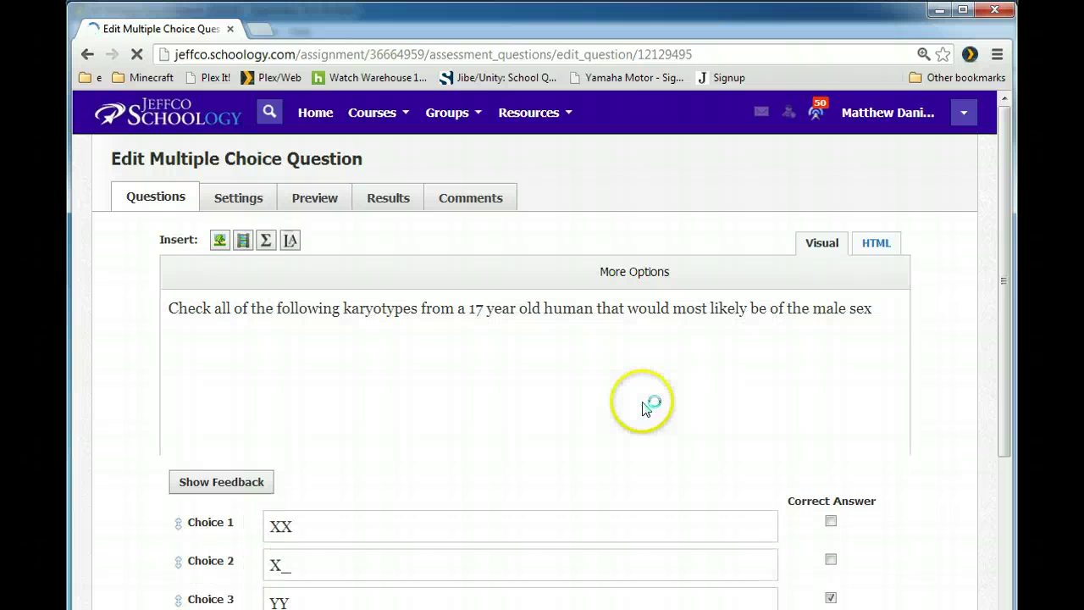
- Mark only XY and XXY as the correct answers by unmarking YY and marking XXY, and save the question
{"action": "scroll", "coordinate": [642, 397], "scroll_direction": "down", "scroll_amount": 3}
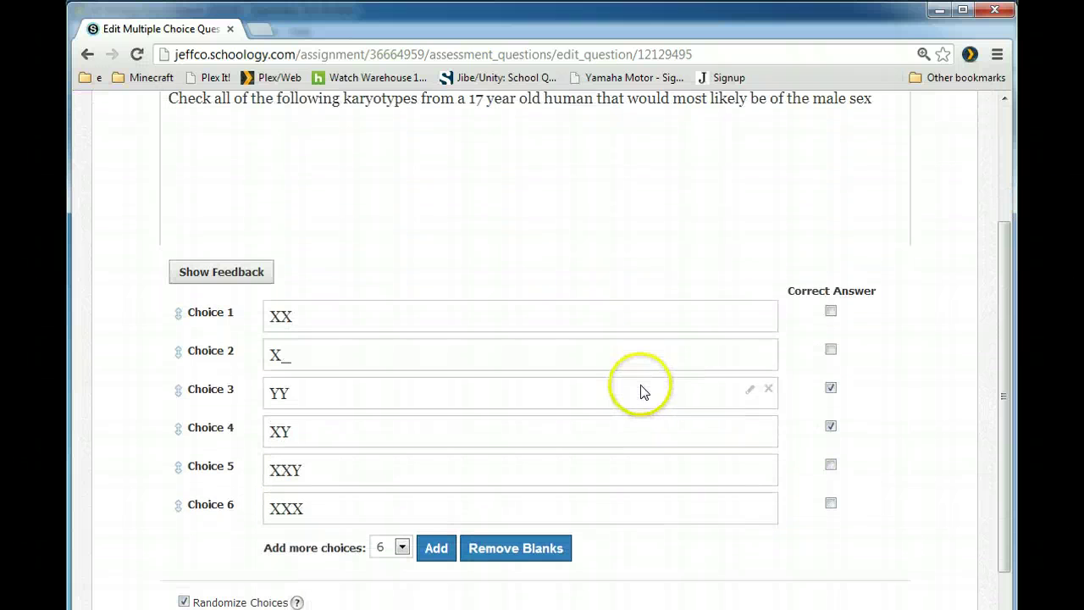
{"action": "left_click", "coordinate": [830, 428]}
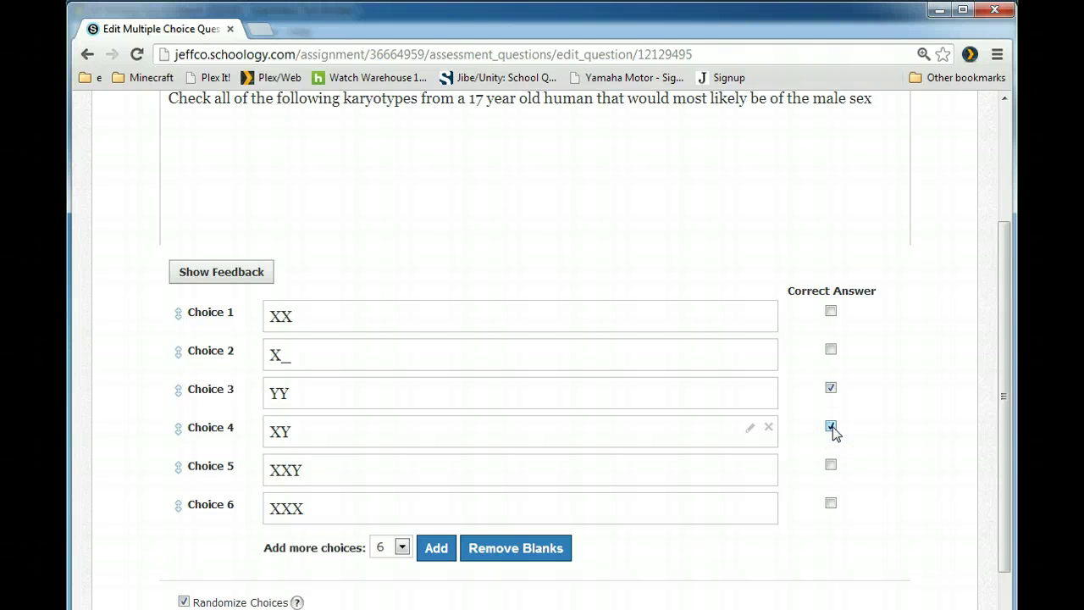
{"action": "left_click", "coordinate": [831, 388]}
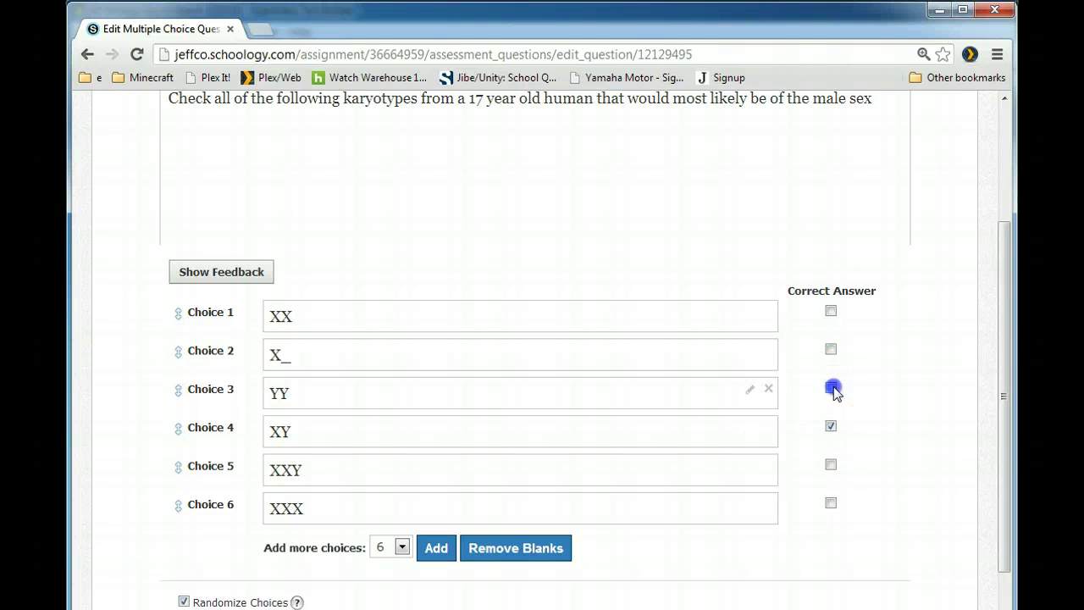
{"action": "left_click", "coordinate": [830, 468]}
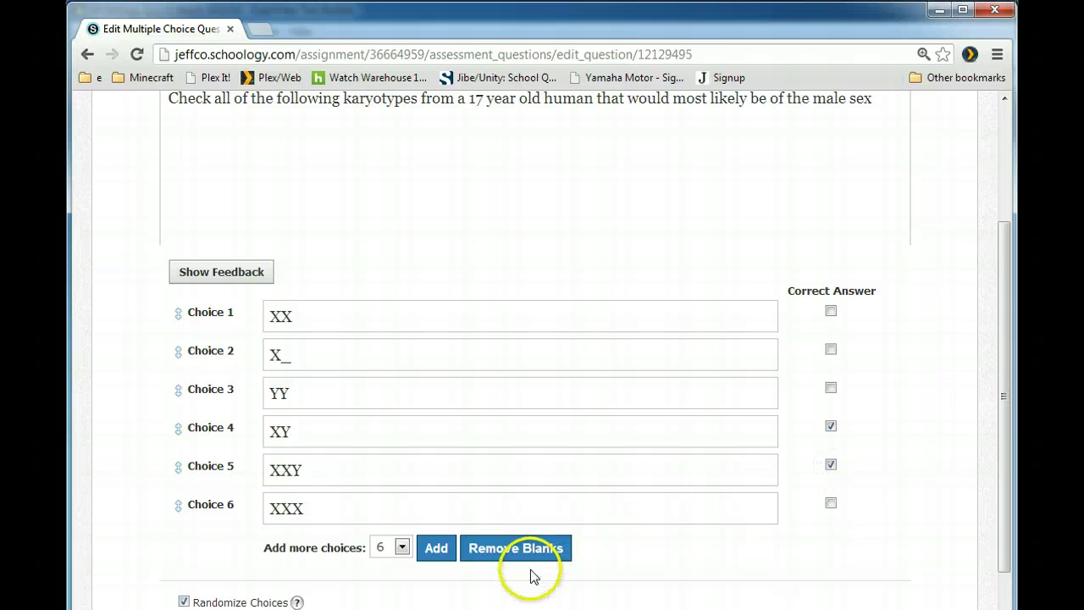
{"action": "scroll", "coordinate": [688, 558], "scroll_direction": "down", "scroll_amount": 3}
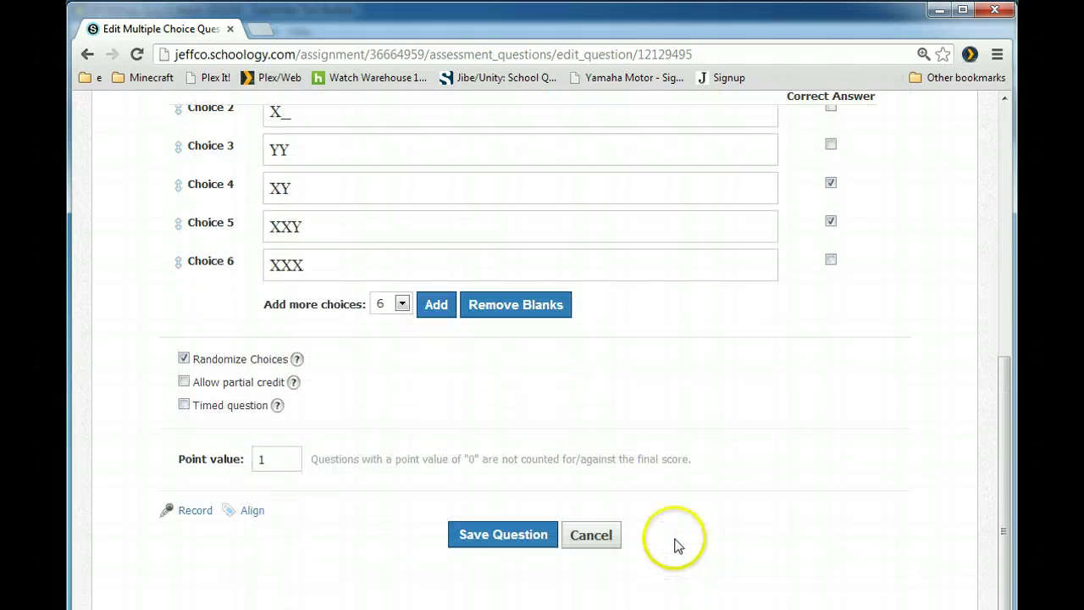
{"action": "left_click", "coordinate": [506, 532]}
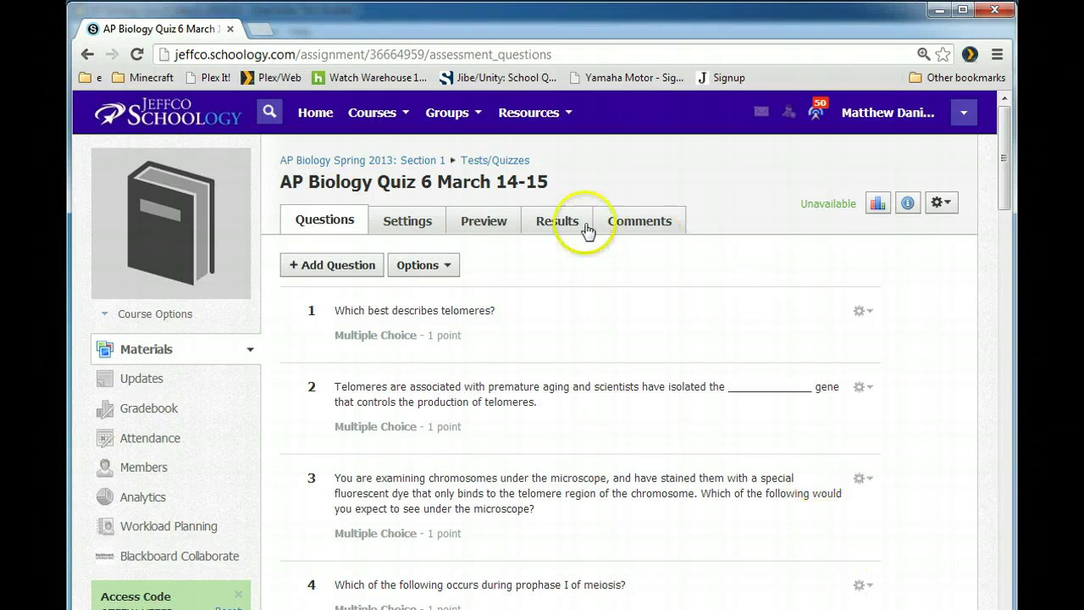
- In the quiz settings, set Paging to One question per page, and Question Review and Resumable to Yes
{"action": "left_click", "coordinate": [425, 223]}
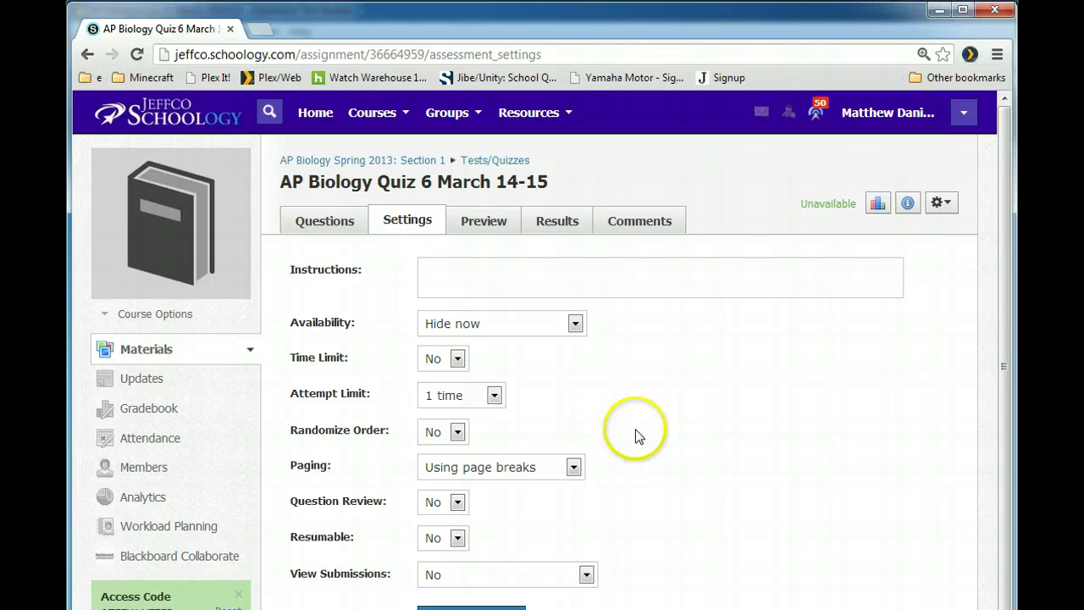
{"action": "left_click", "coordinate": [574, 467]}
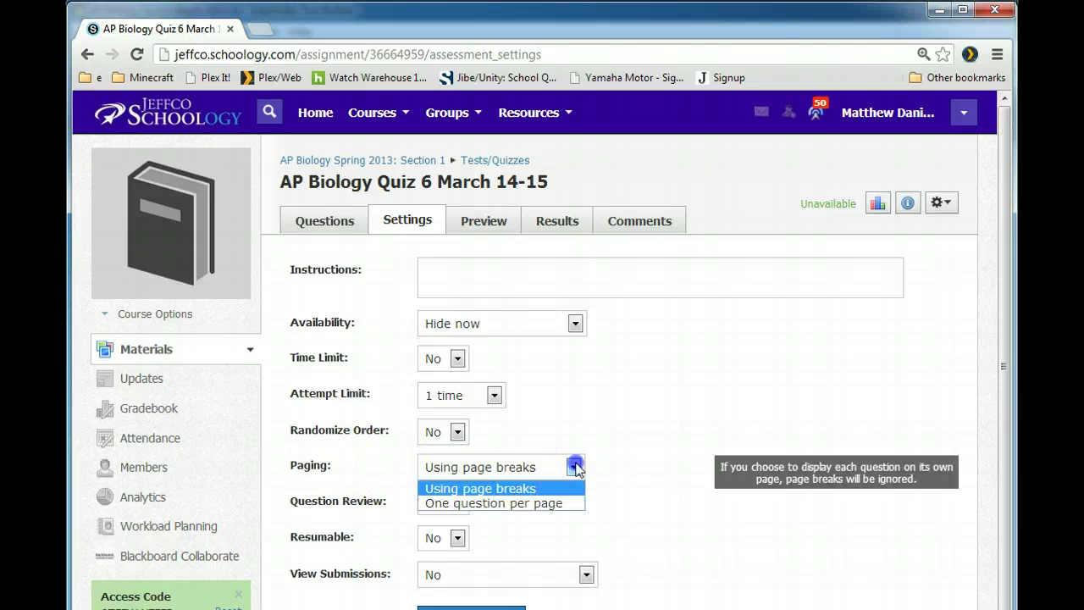
{"action": "left_click", "coordinate": [559, 505]}
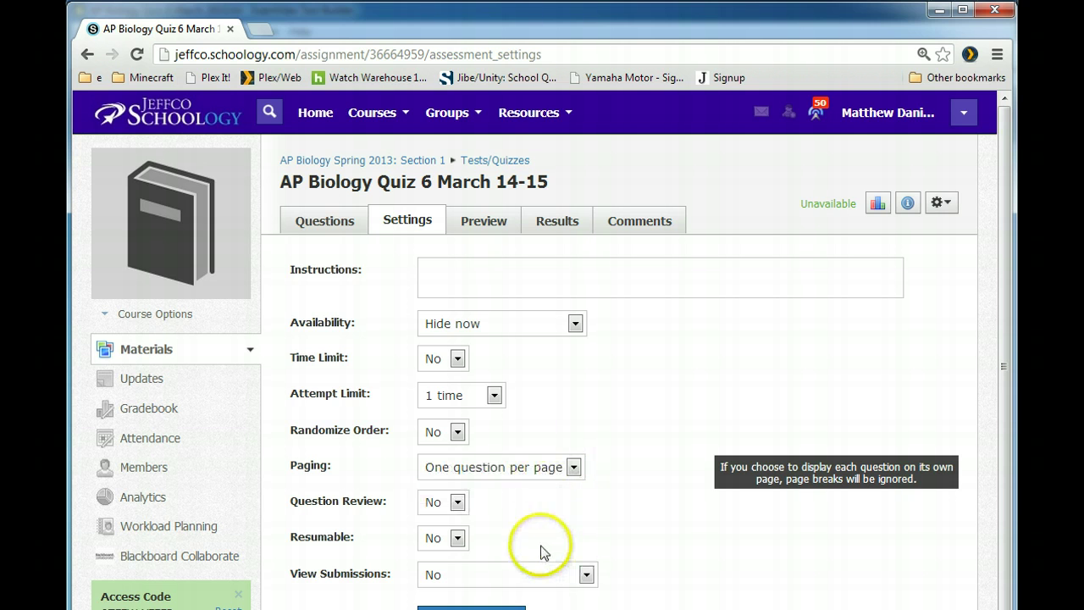
{"action": "left_click", "coordinate": [456, 501]}
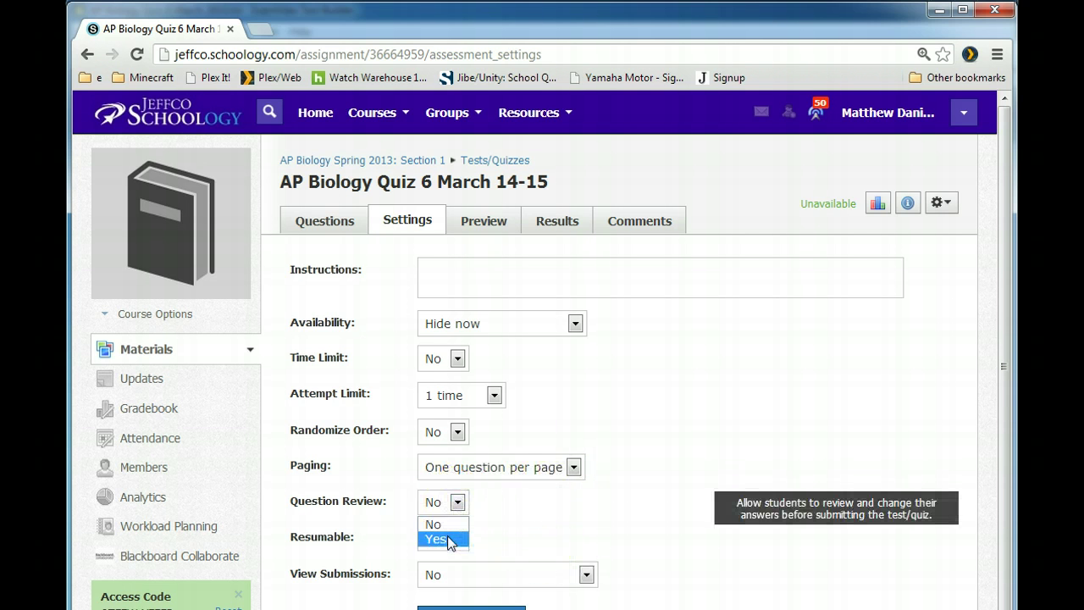
{"action": "left_click", "coordinate": [442, 539]}
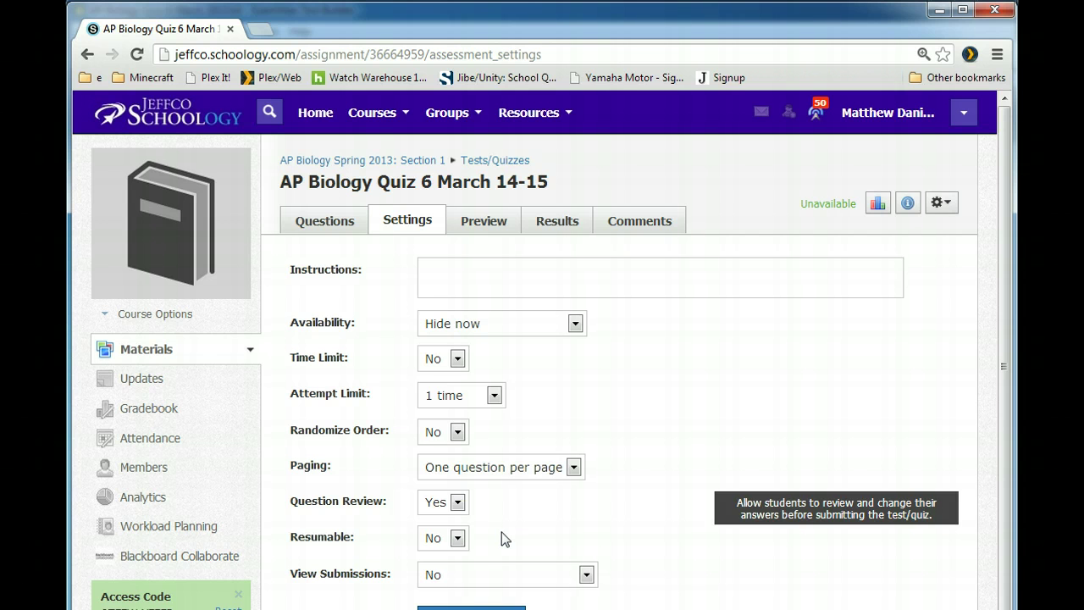
{"action": "left_click", "coordinate": [456, 538]}
{"action": "left_click", "coordinate": [435, 574]}
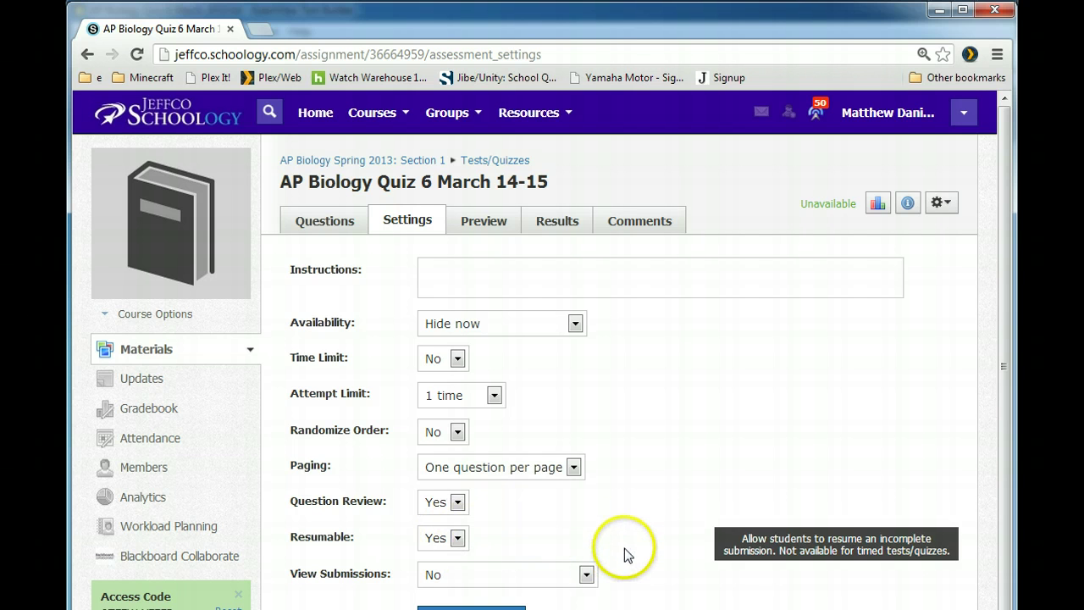
- Set View Submissions to Yes and save the quiz settings
{"action": "scroll", "coordinate": [624, 548], "scroll_direction": "down", "scroll_amount": 1}
{"action": "left_click", "coordinate": [586, 532]}
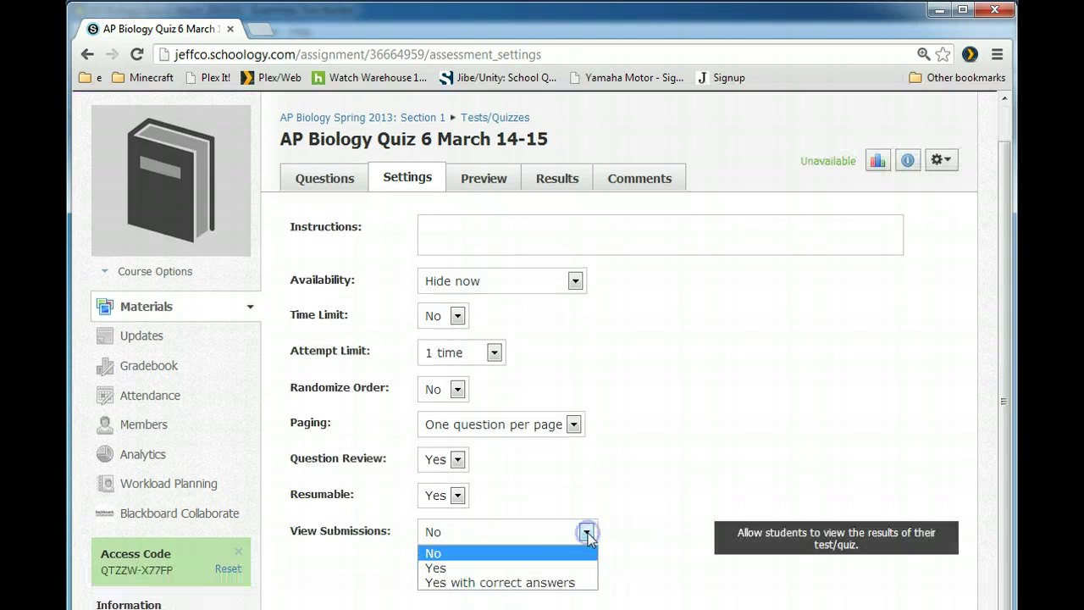
{"action": "left_click", "coordinate": [552, 567]}
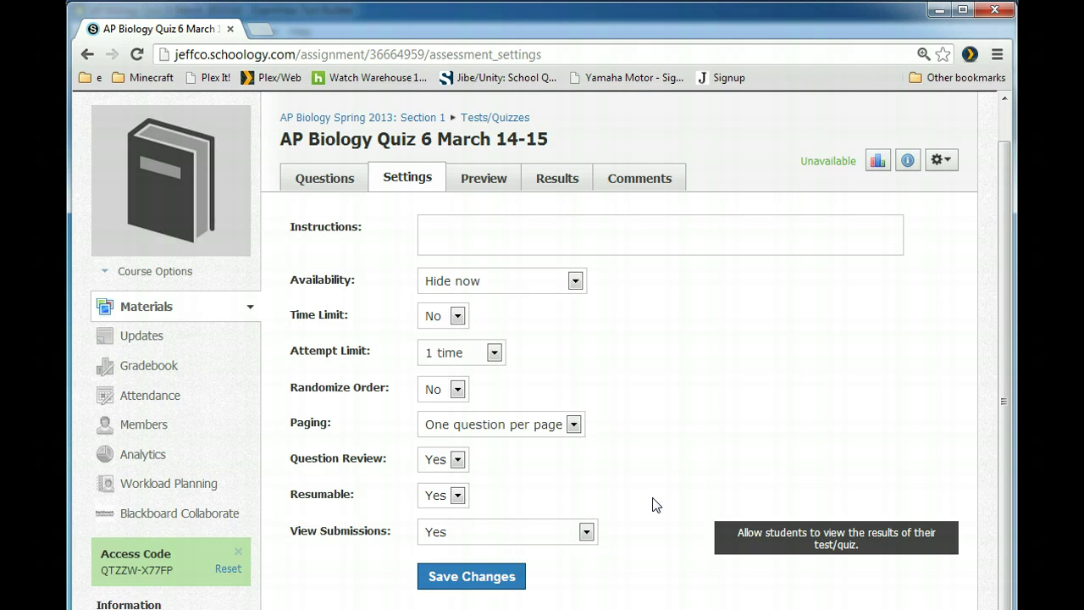
{"action": "left_click", "coordinate": [586, 531]}
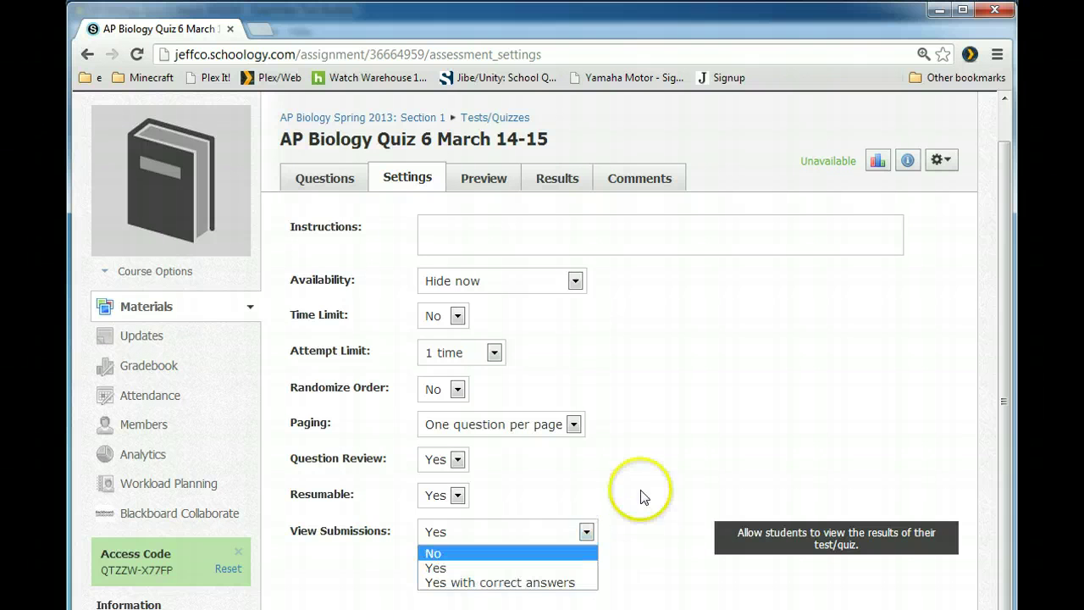
{"action": "left_click", "coordinate": [522, 567]}
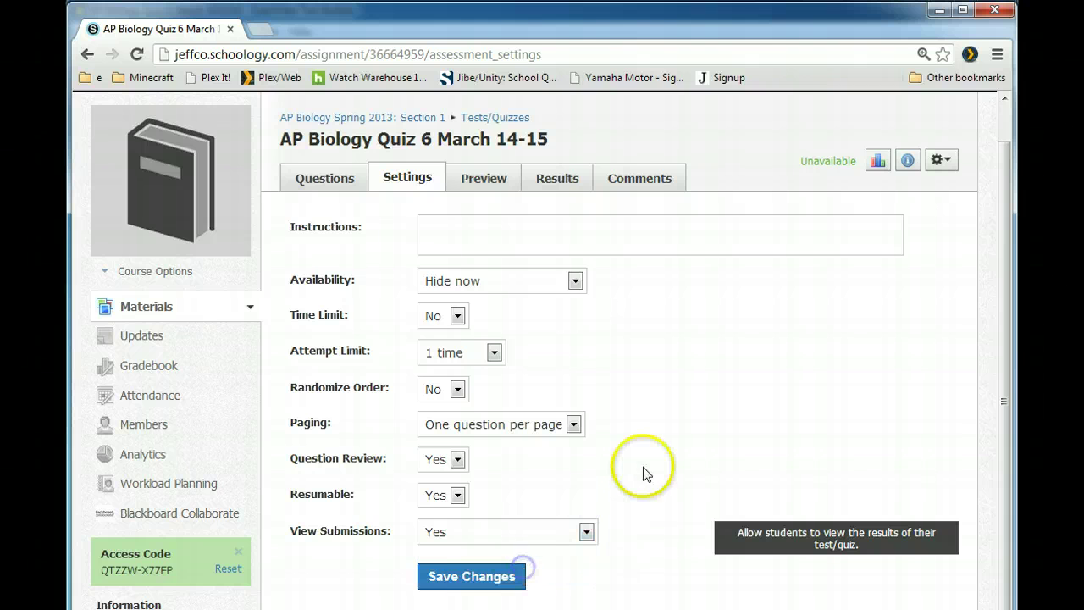
{"action": "left_click", "coordinate": [482, 579]}
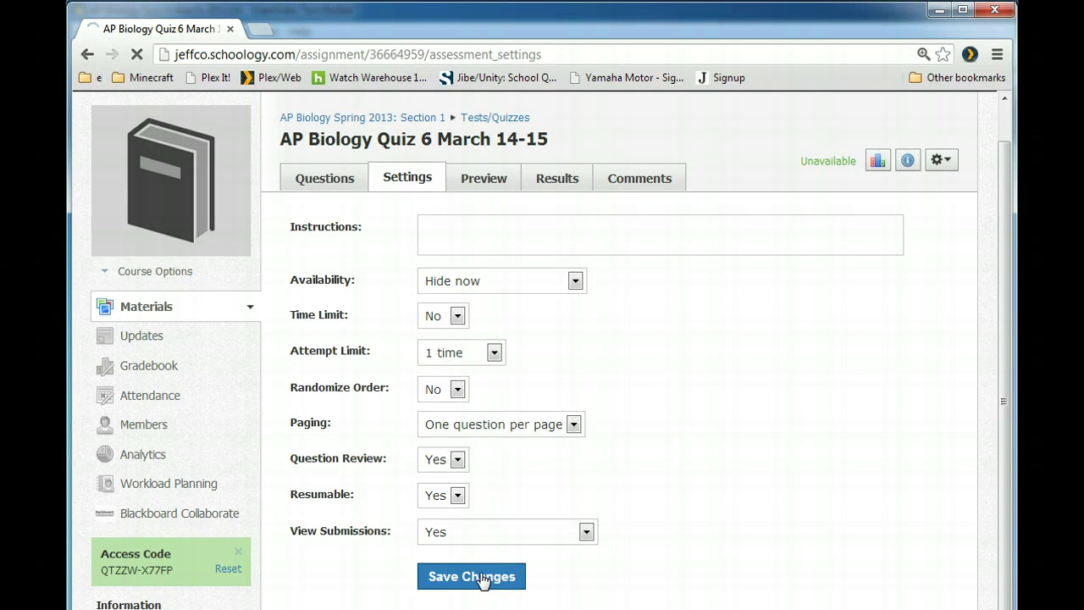